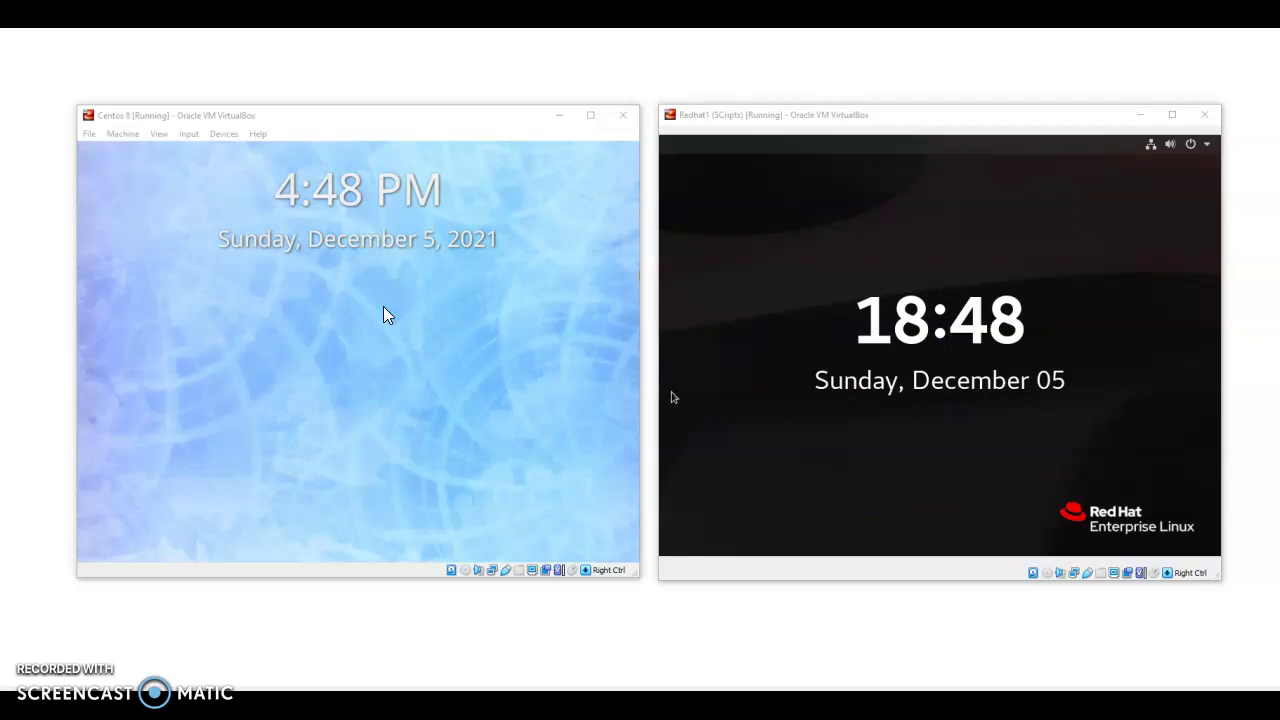
Unlock the Red Hat virtual machine's session by entering the account password.
click(372, 311)
click(965, 193)
drag(943, 510, 934, 317)
text(•••••••••••)
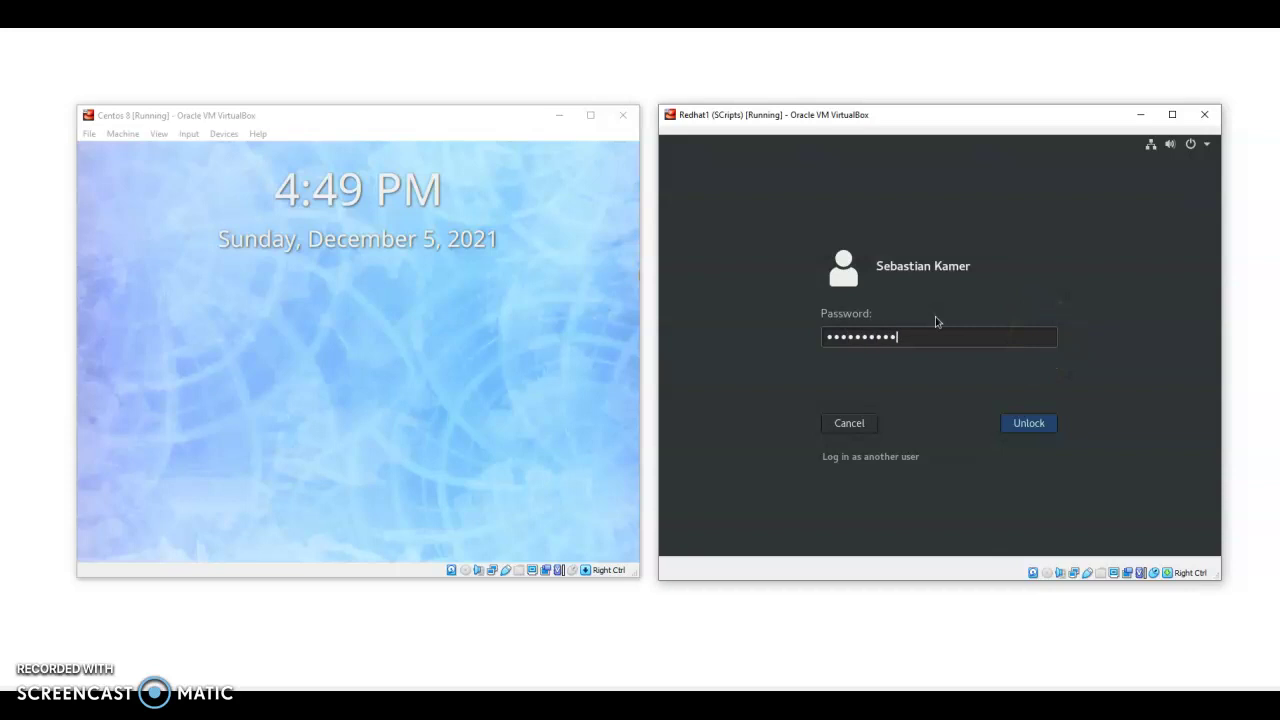
key(Return)
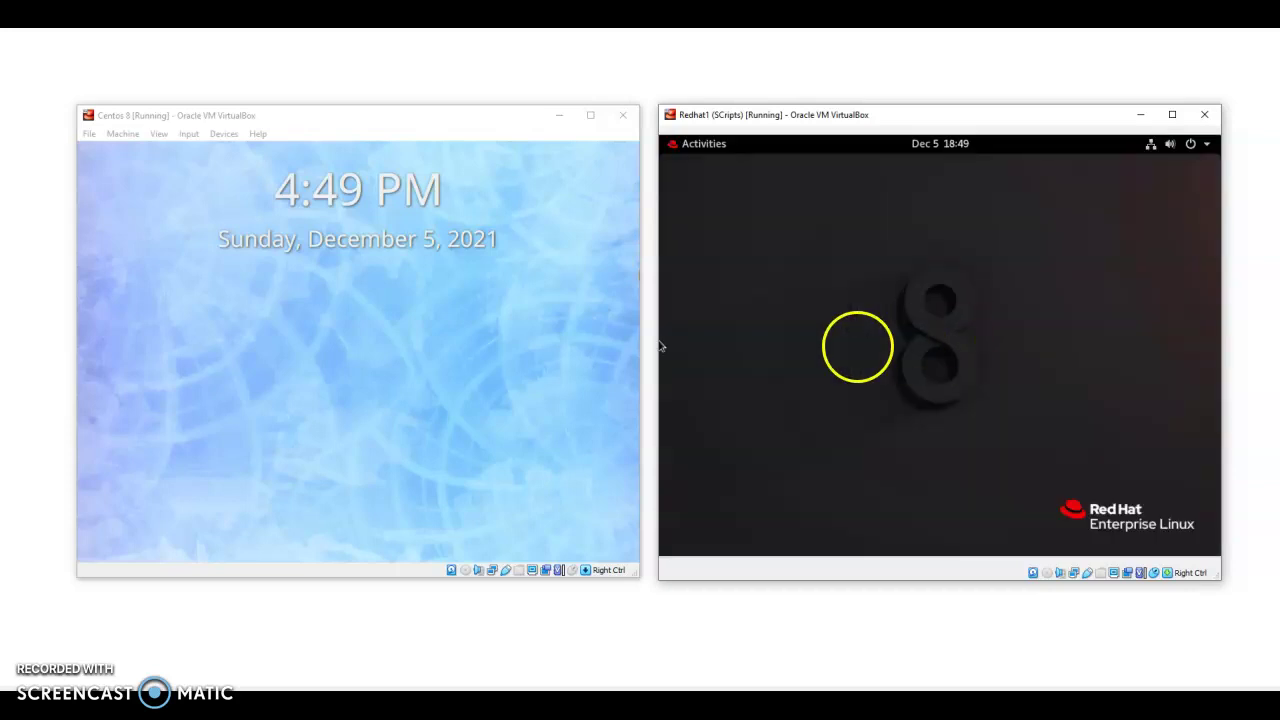
Switch to the CentOS 8 virtual machine and unlock its session by entering the account password.
key(Control_R)
click(435, 331)
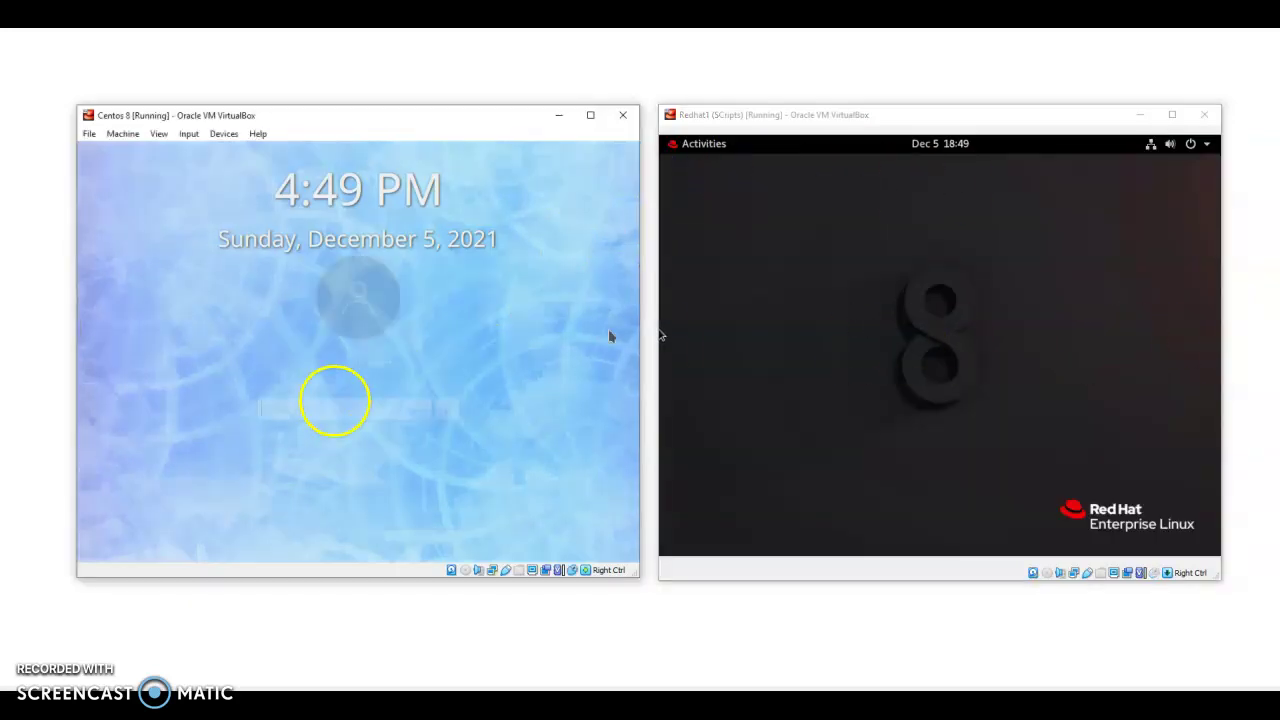
text(••••••••)
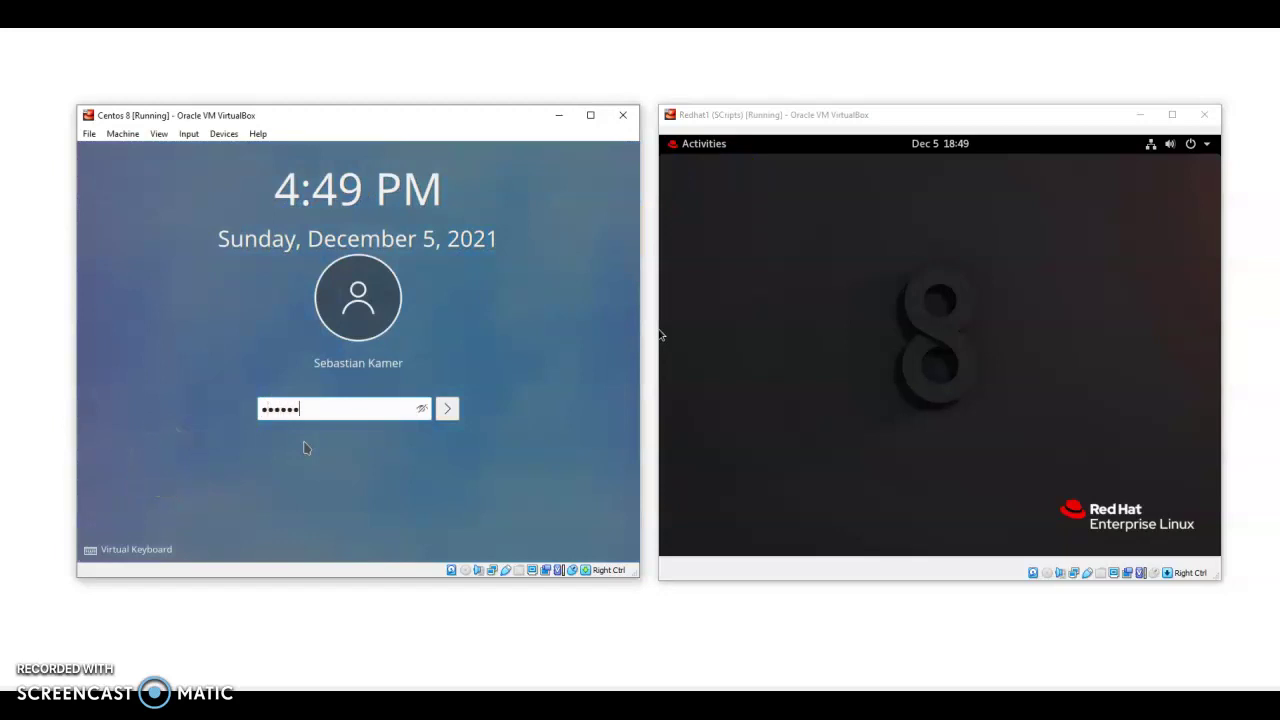
text(•••)
key(Return)
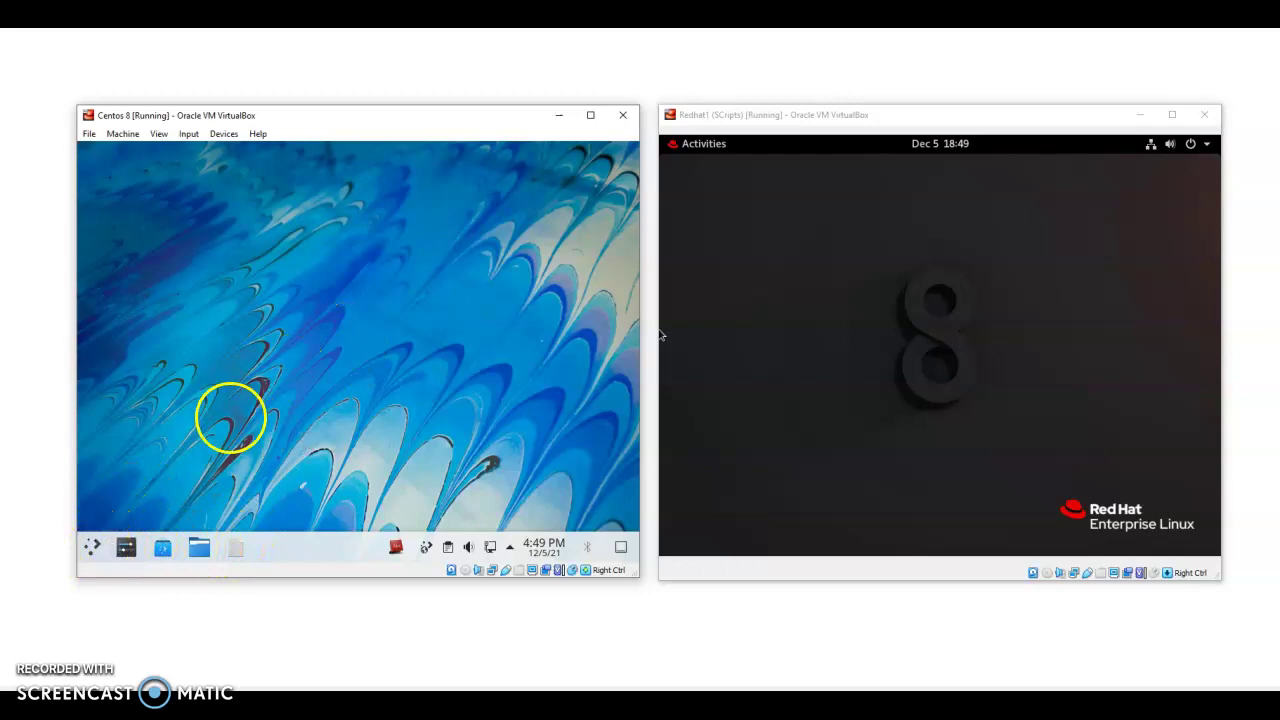
View the CentOS application launcher, audio volume and network connection popups, closing each and releasing the virtual machine's input capture.
click(92, 549)
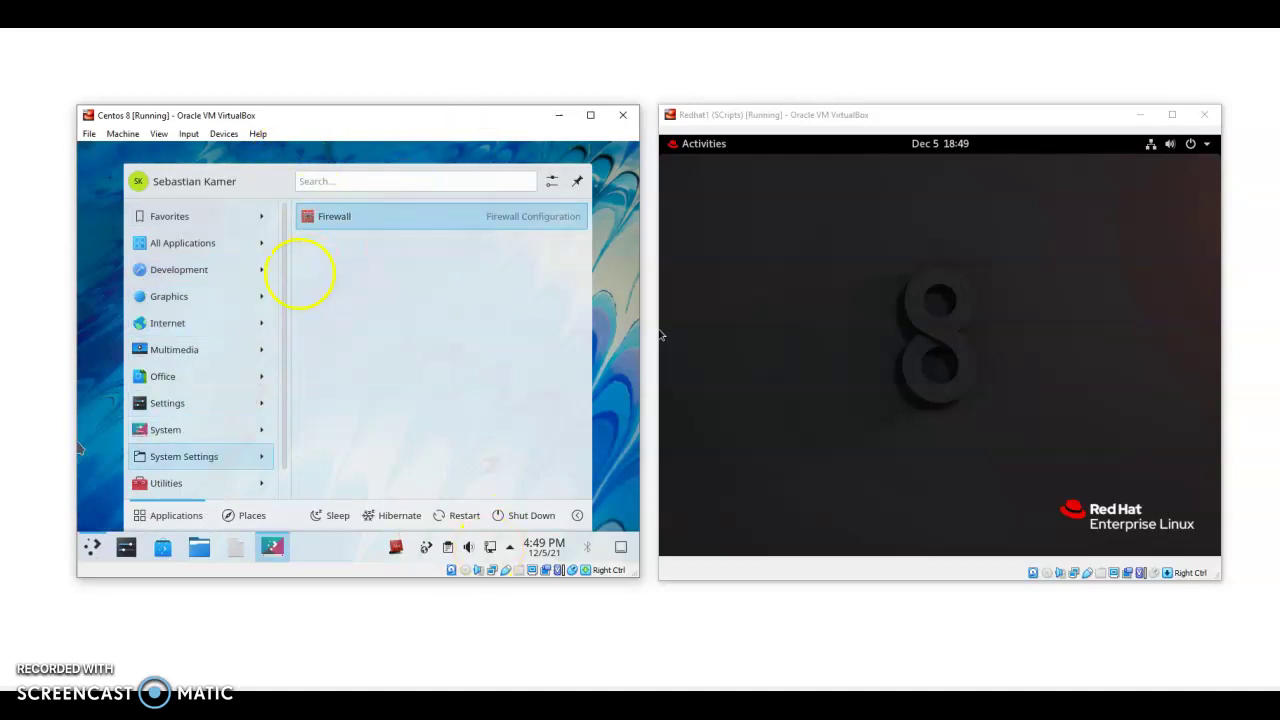
click(98, 470)
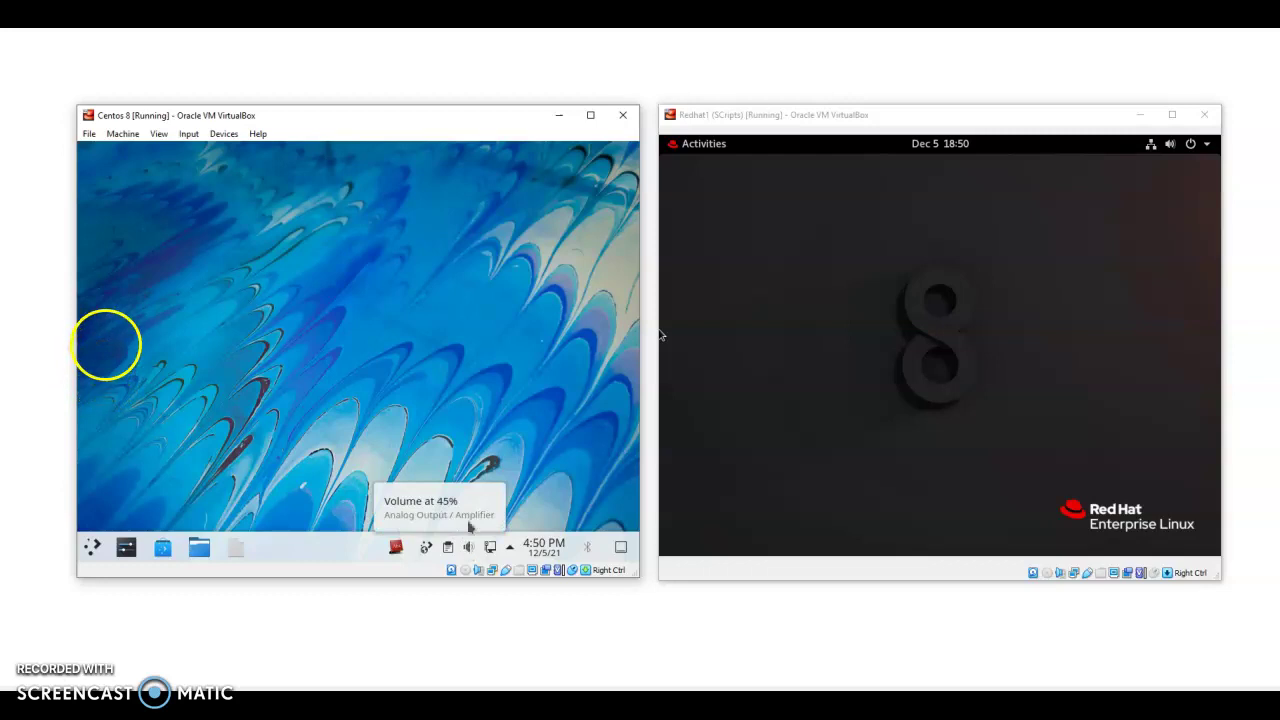
click(469, 551)
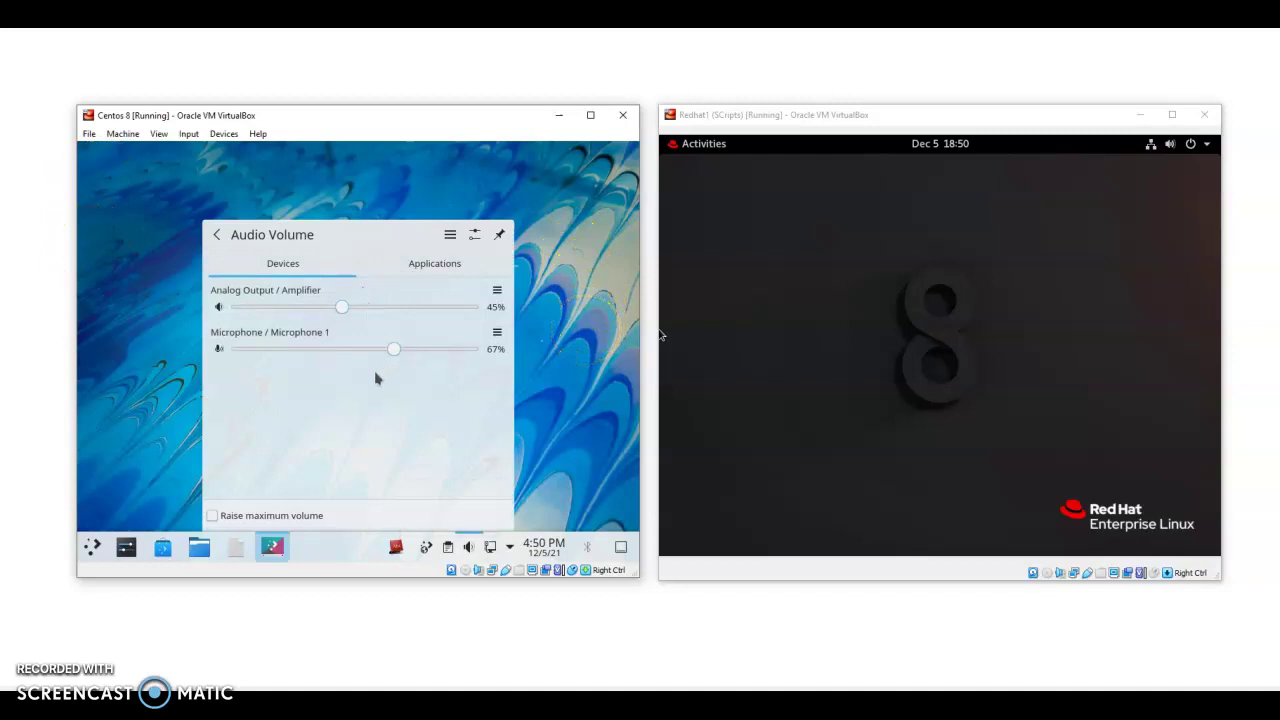
click(491, 549)
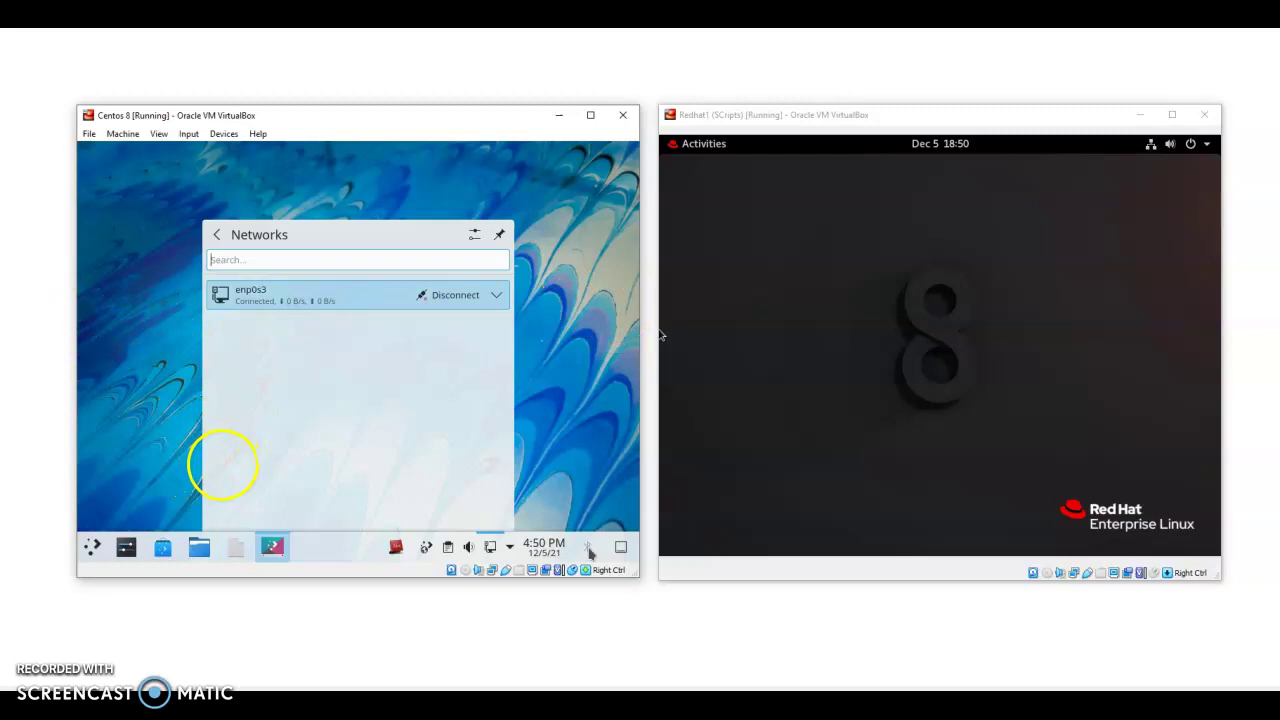
click(589, 302)
key(Control_R)
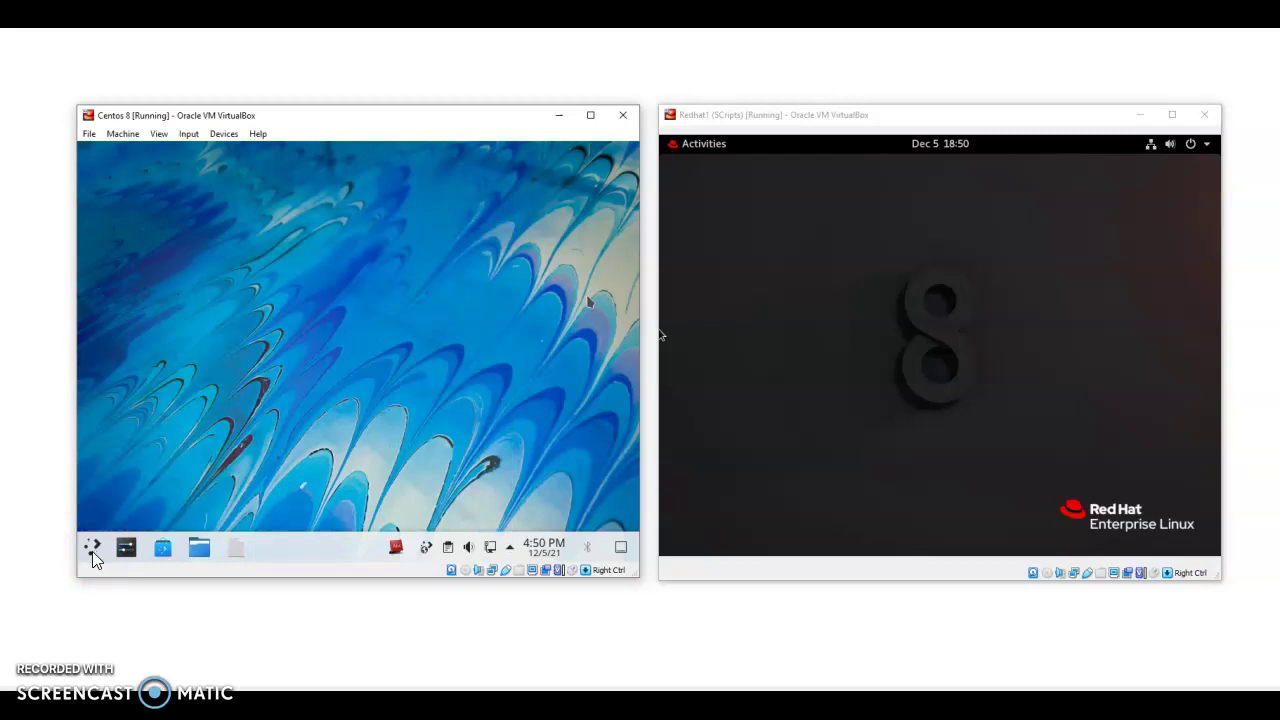
Switch to the Red Hat virtual machine and display its Activities overview with the full application grid.
click(760, 372)
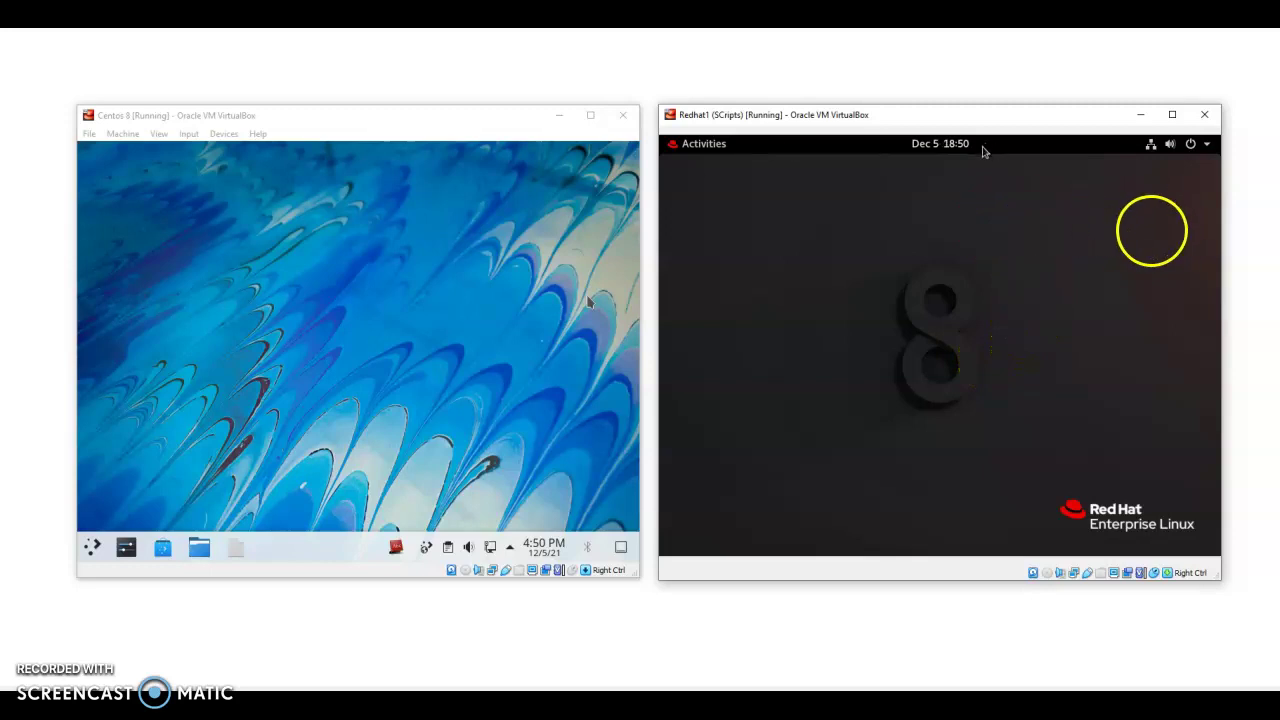
click(703, 148)
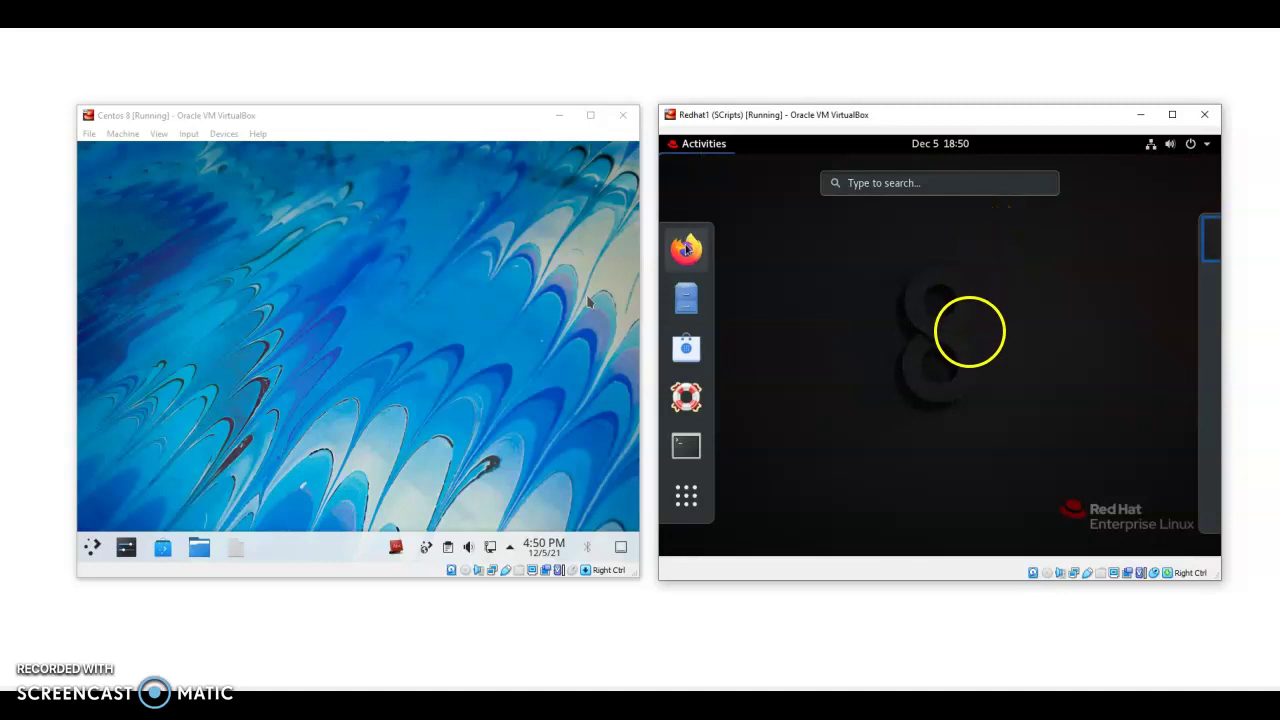
click(686, 496)
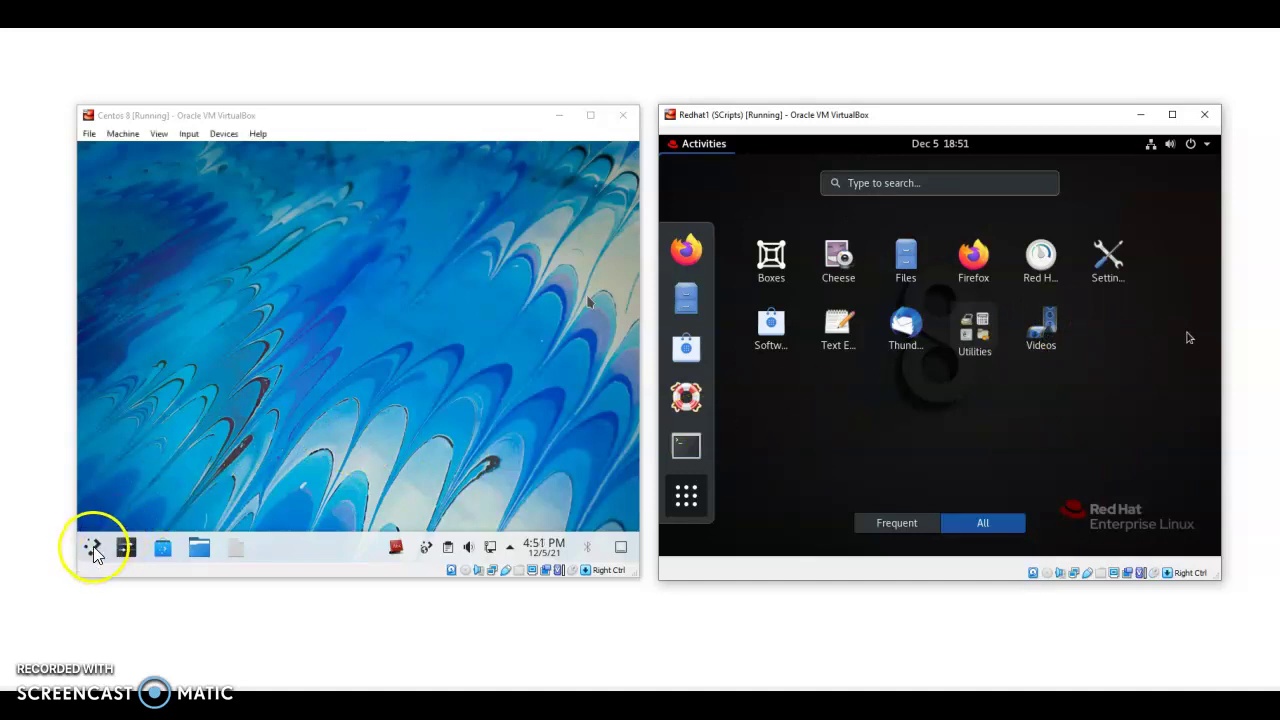
Return to the CentOS virtual machine and browse the application launcher's categories from Favorites down to Utilities.
click(354, 351)
click(92, 547)
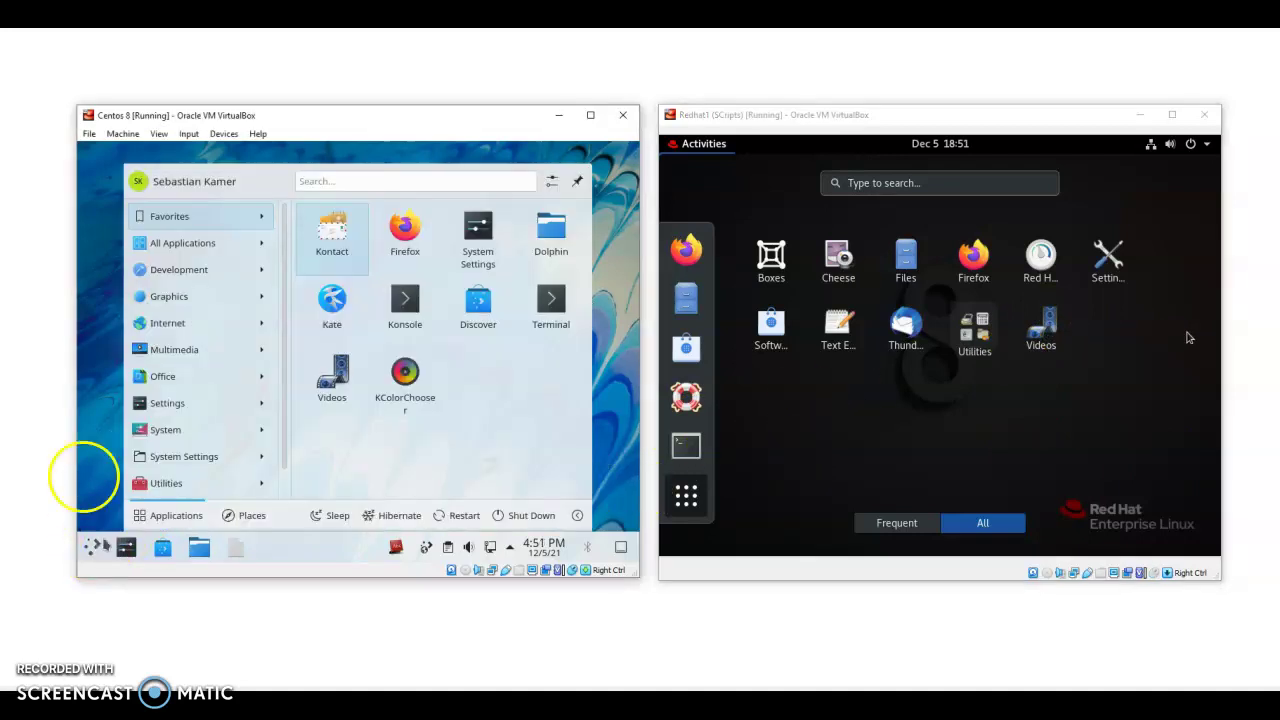
scroll(206, 409, up, 1)
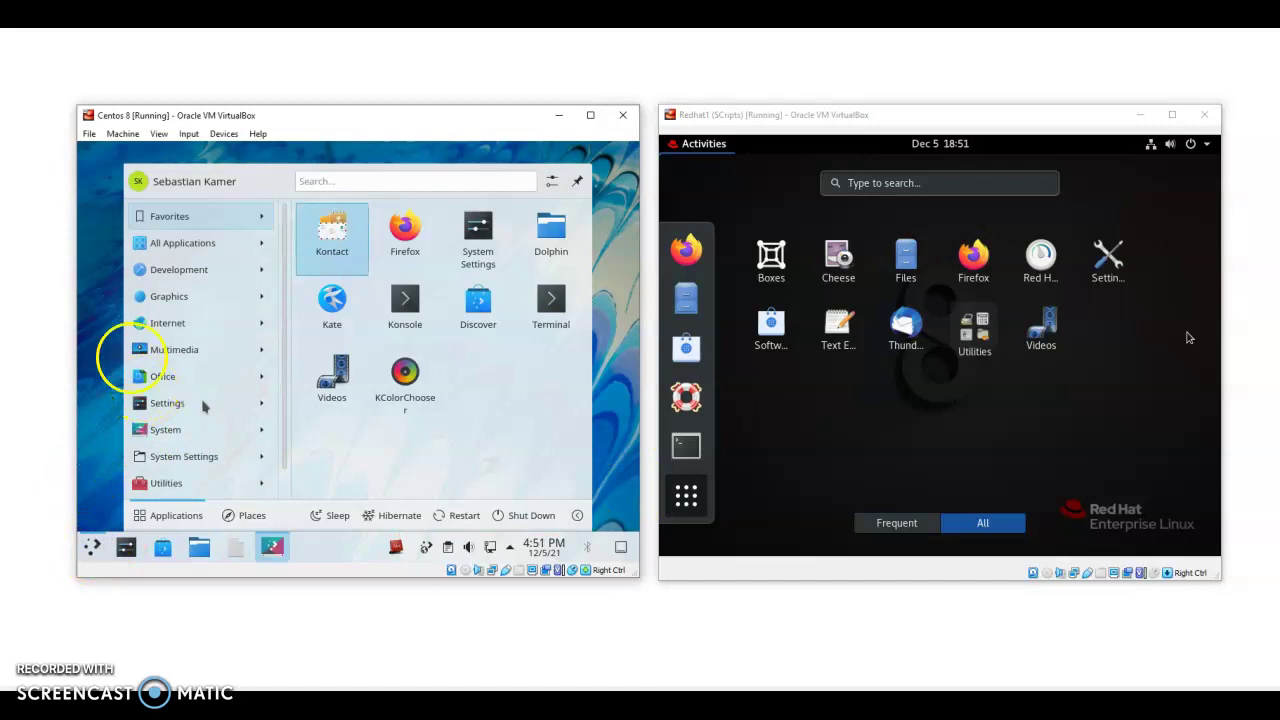
mouse_move(188, 272)
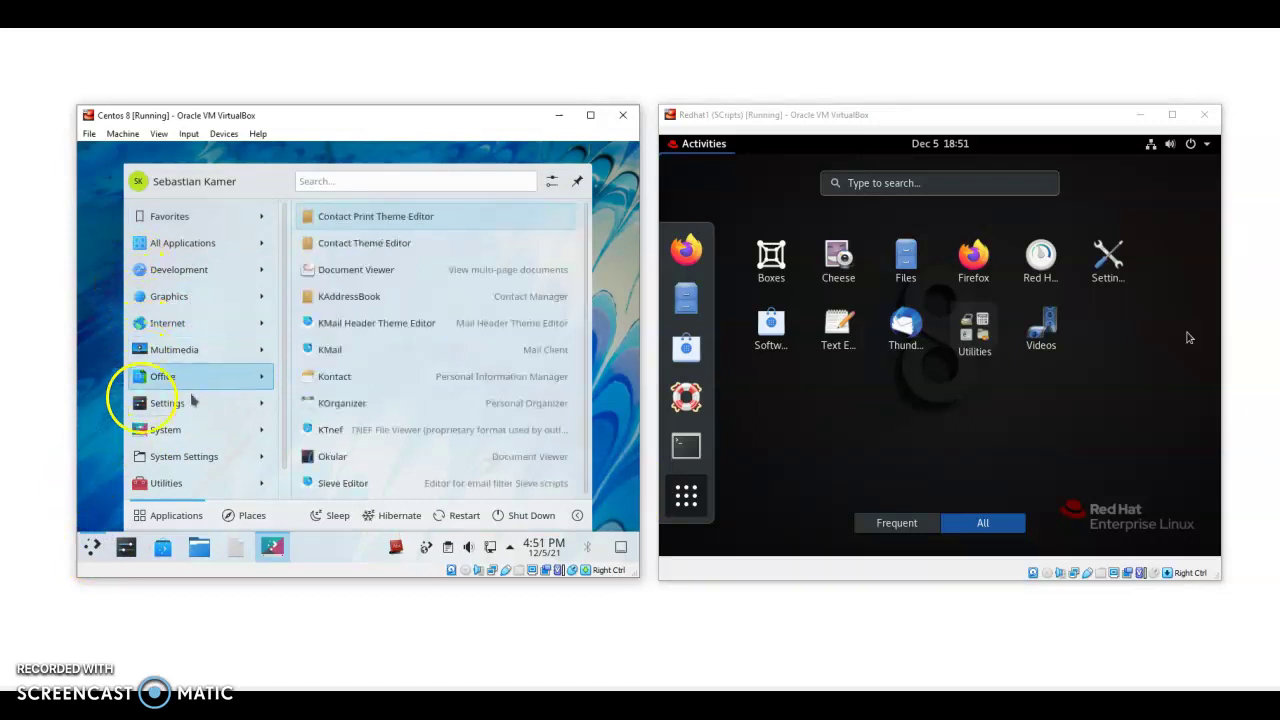
mouse_move(197, 486)
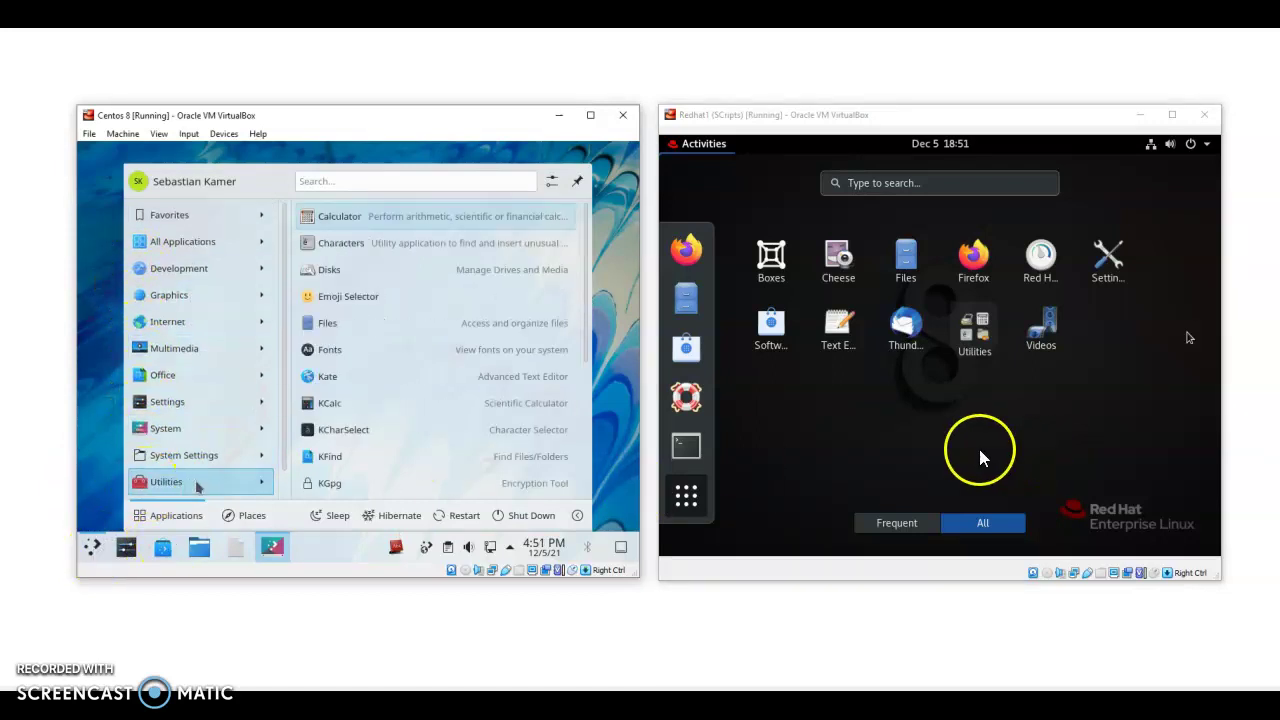
View the Red Hat desktop's calendar and notifications and its system menu, and return to the empty desktop.
click(1003, 470)
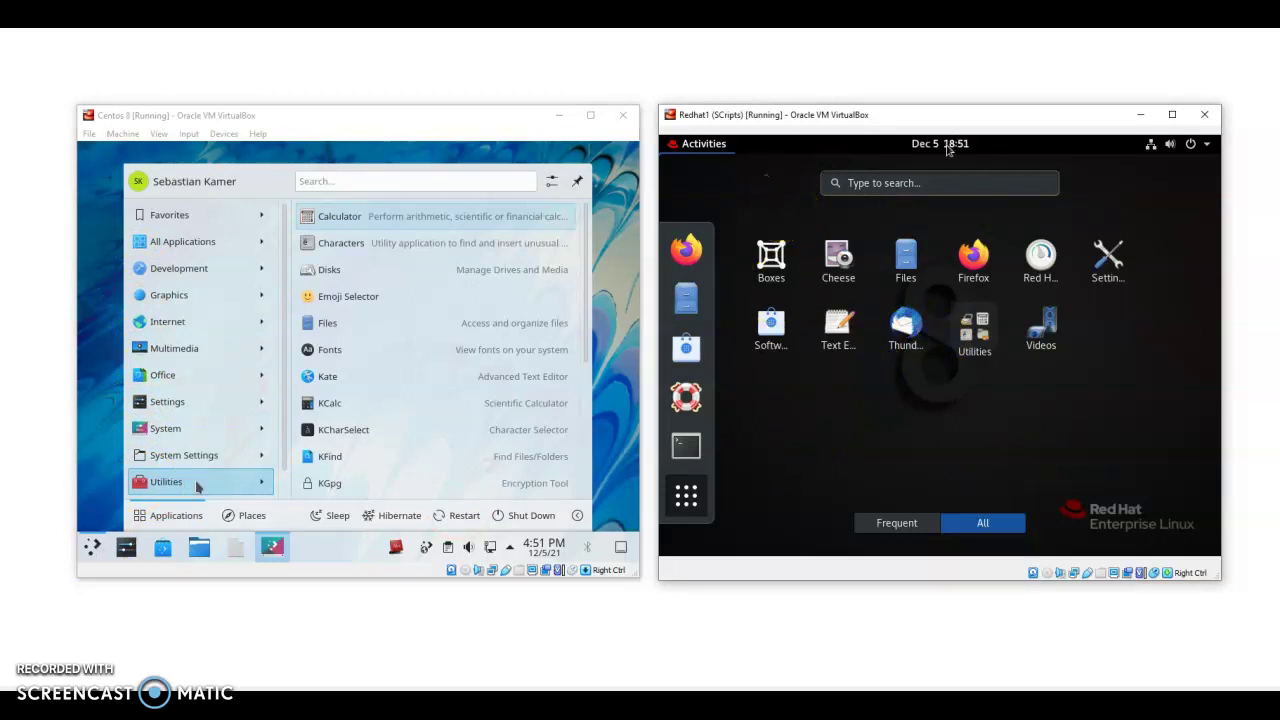
click(940, 144)
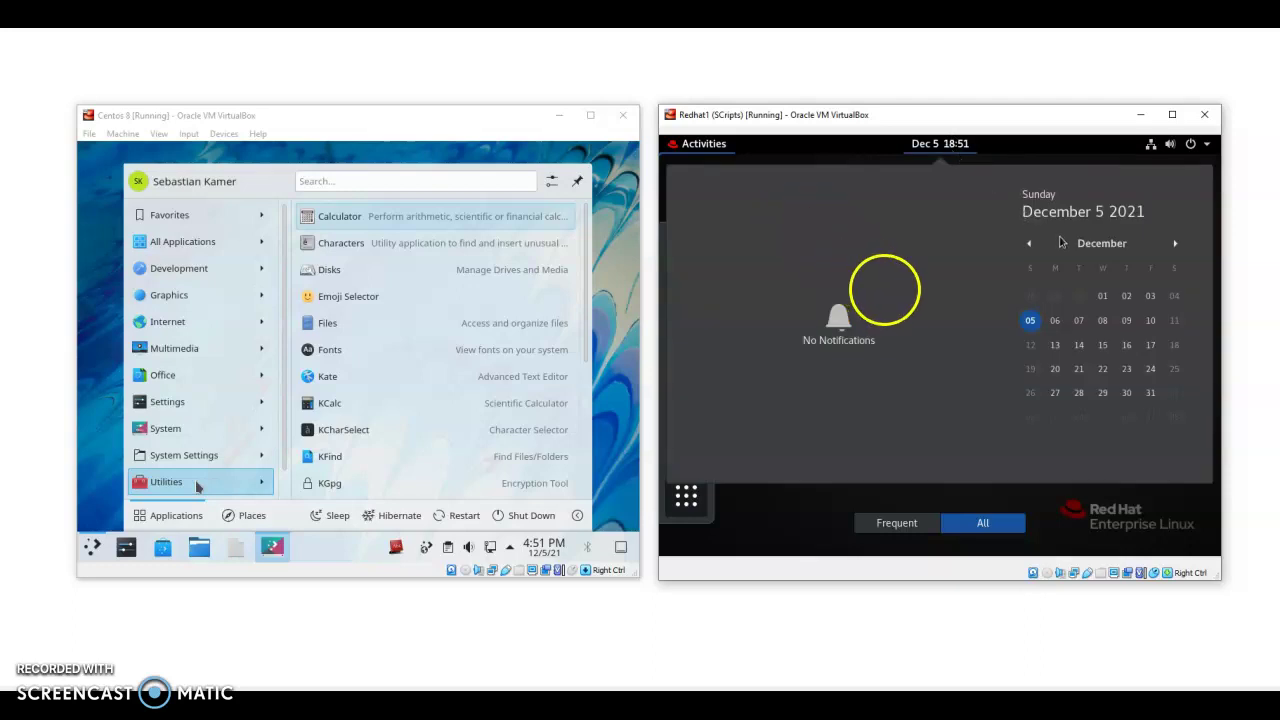
mouse_move(1148, 150)
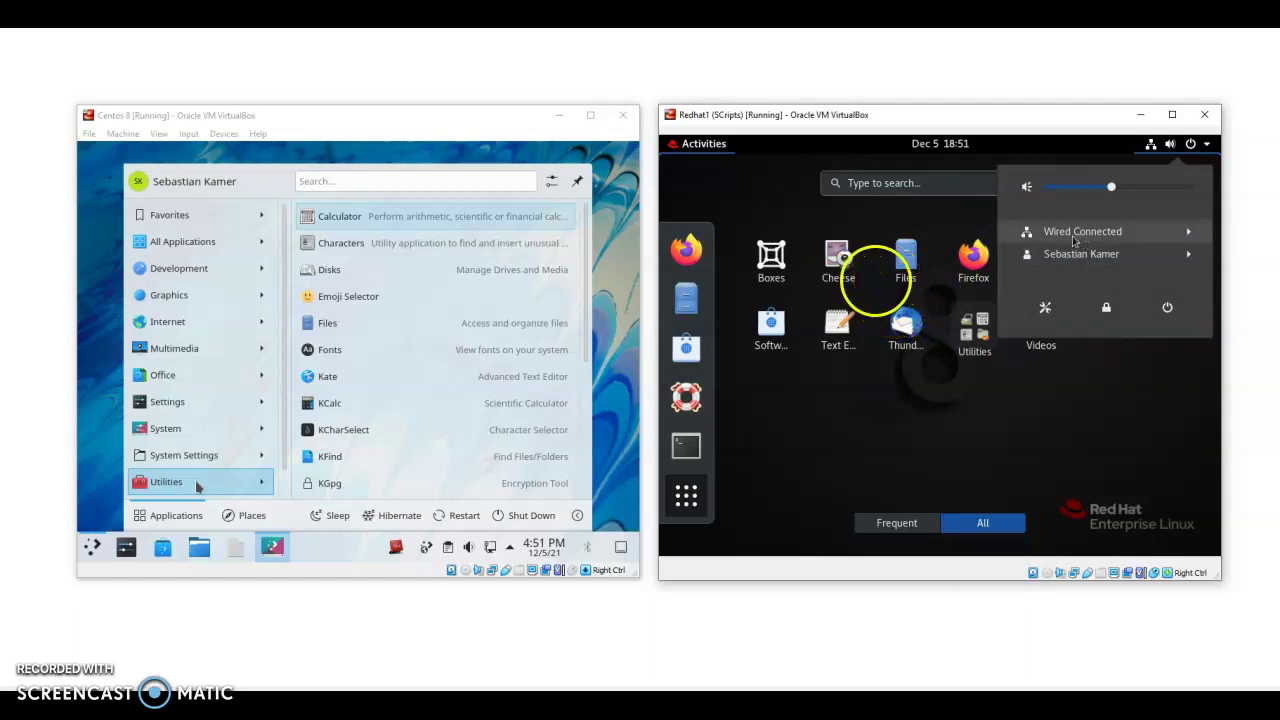
click(889, 472)
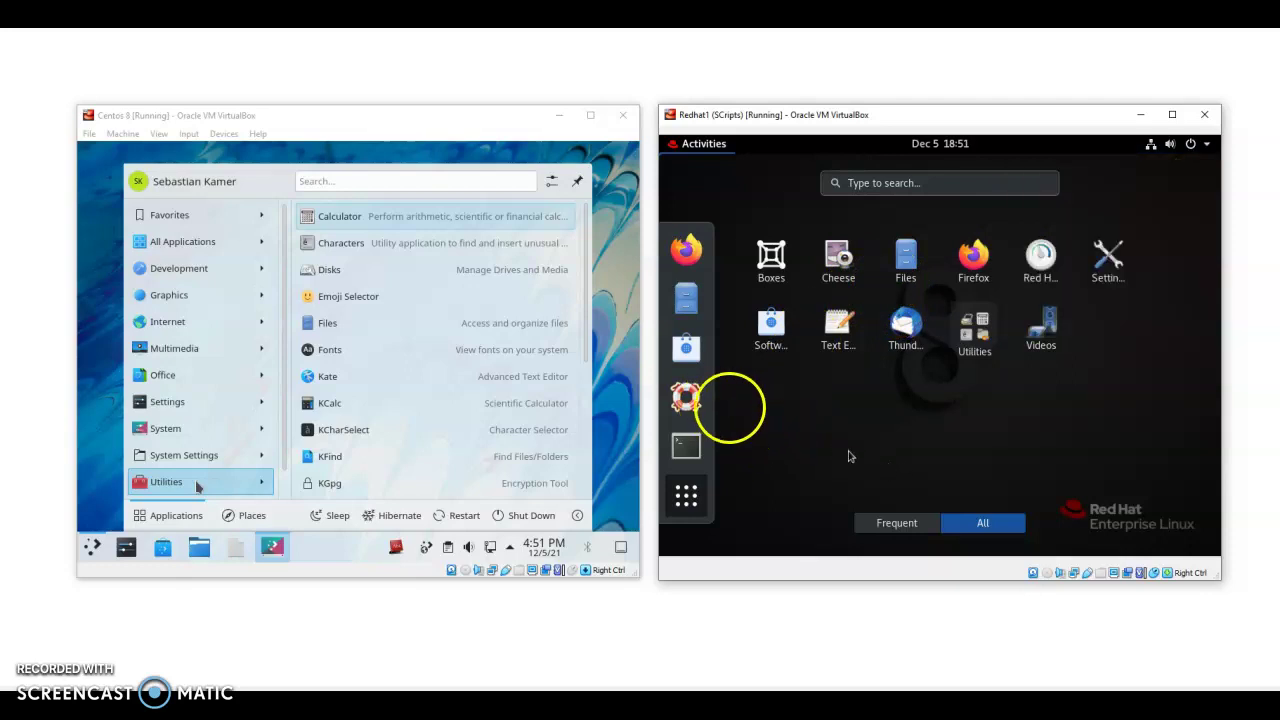
click(706, 146)
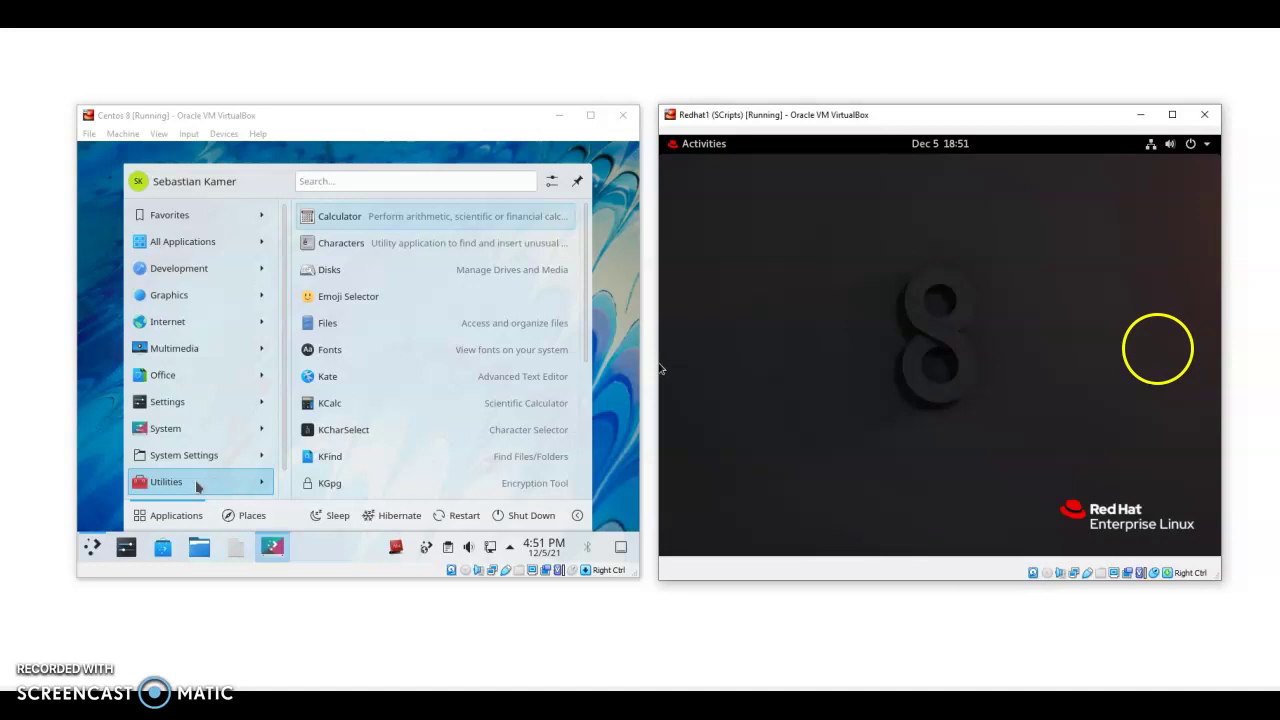
Dismiss the application launcher in CentOS, then briefly open and close the Configure Desktop and Wallpaper settings.
click(627, 376)
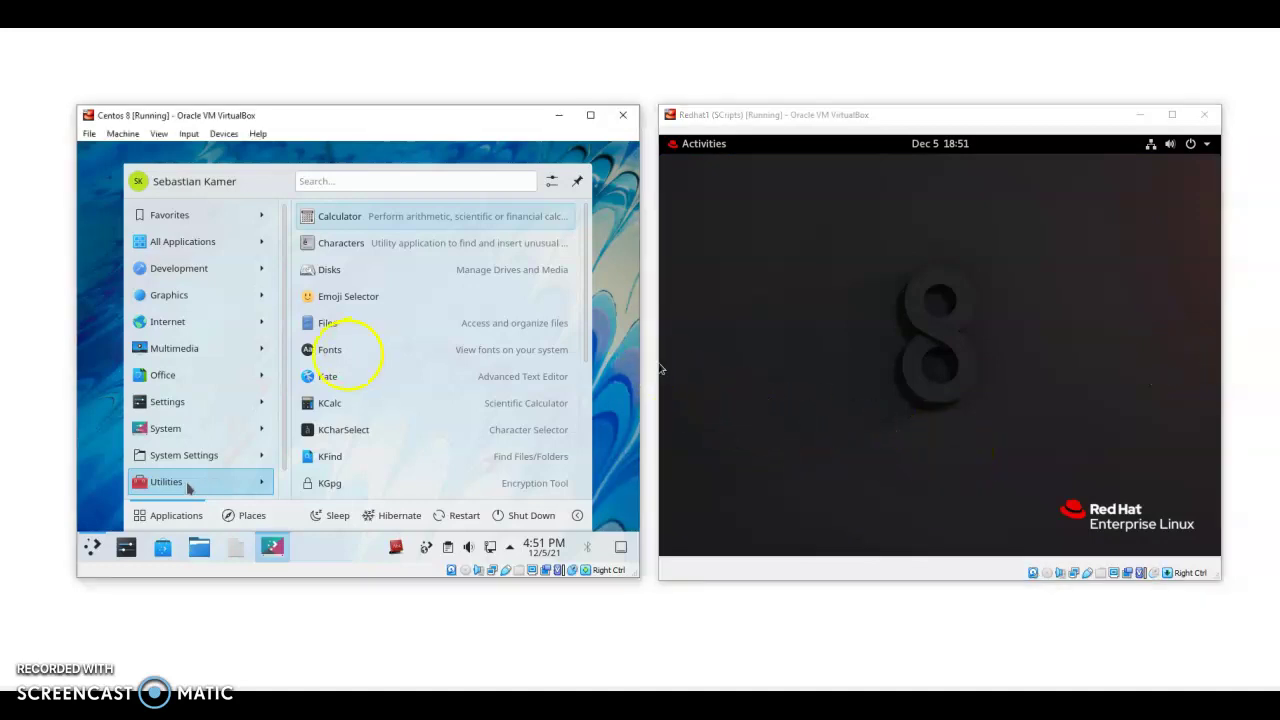
click(628, 300)
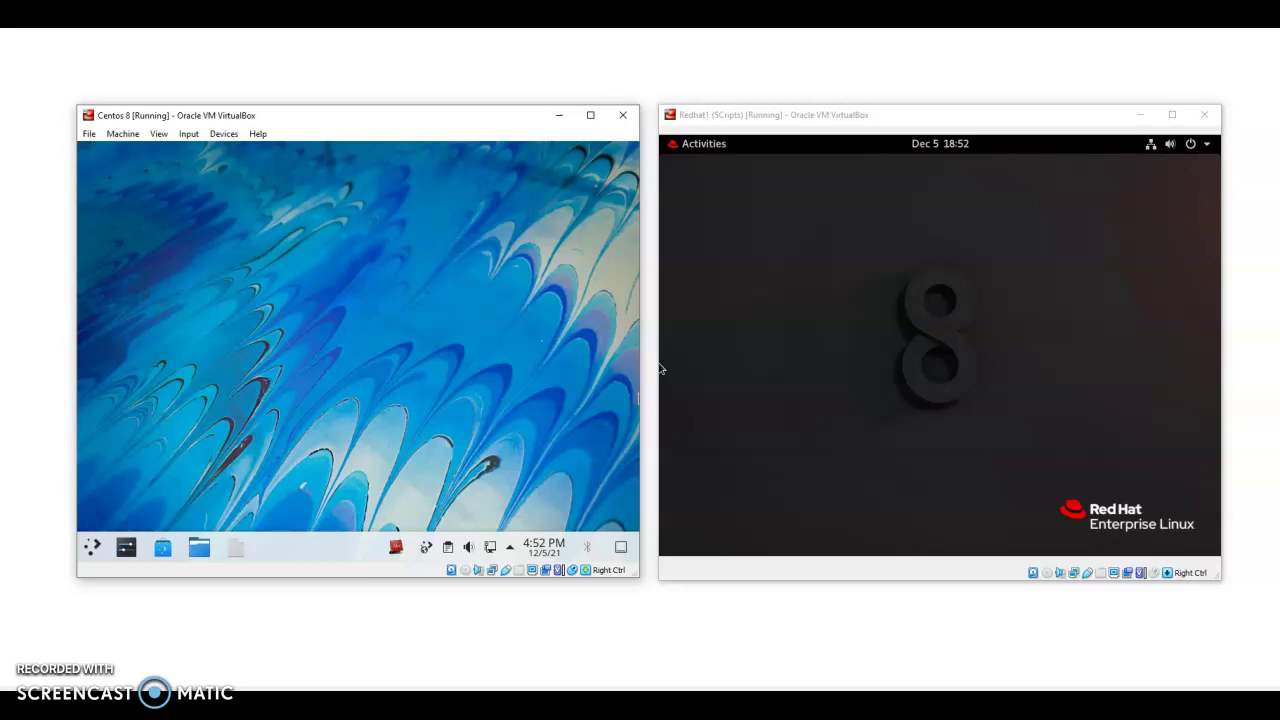
click(456, 362)
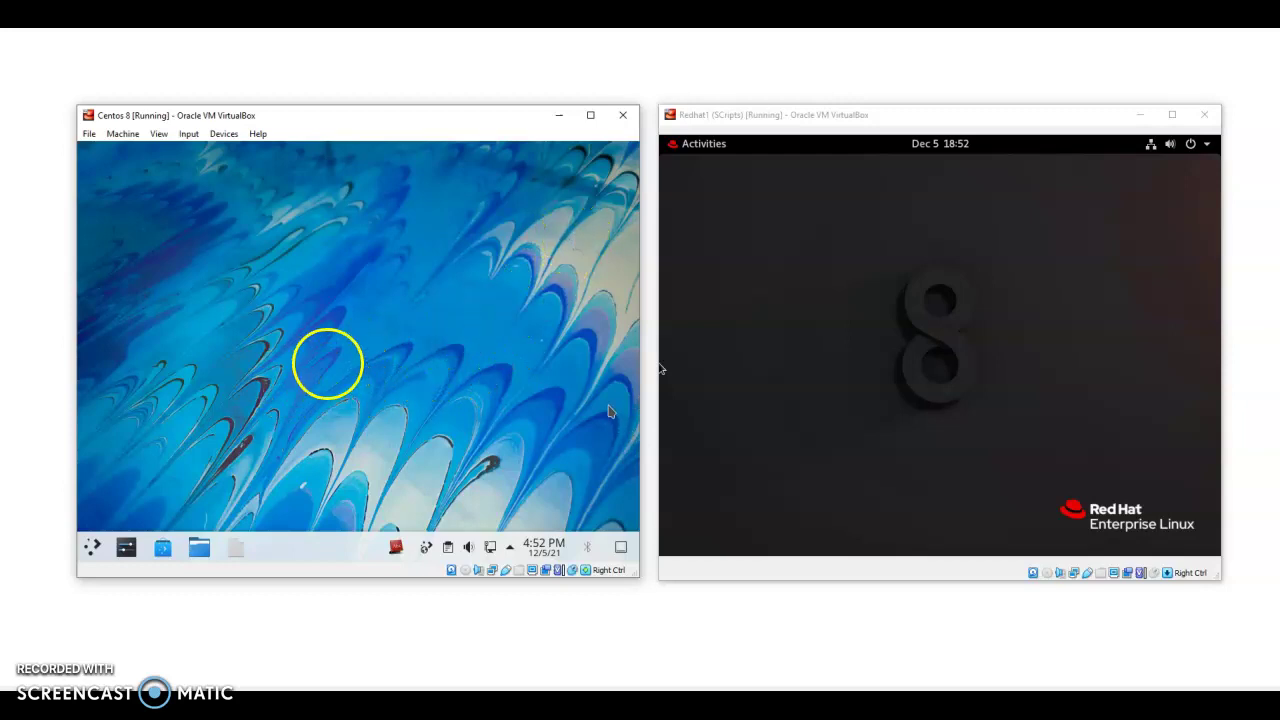
right_click(592, 262)
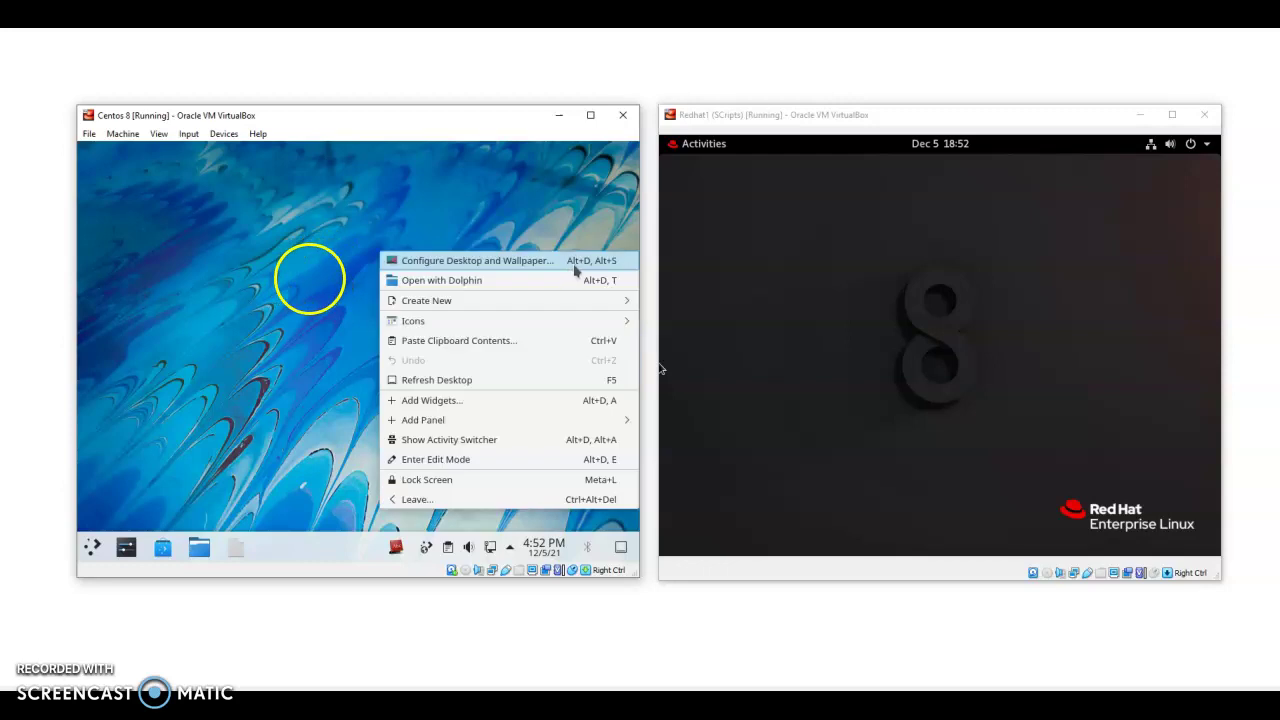
click(577, 264)
click(600, 151)
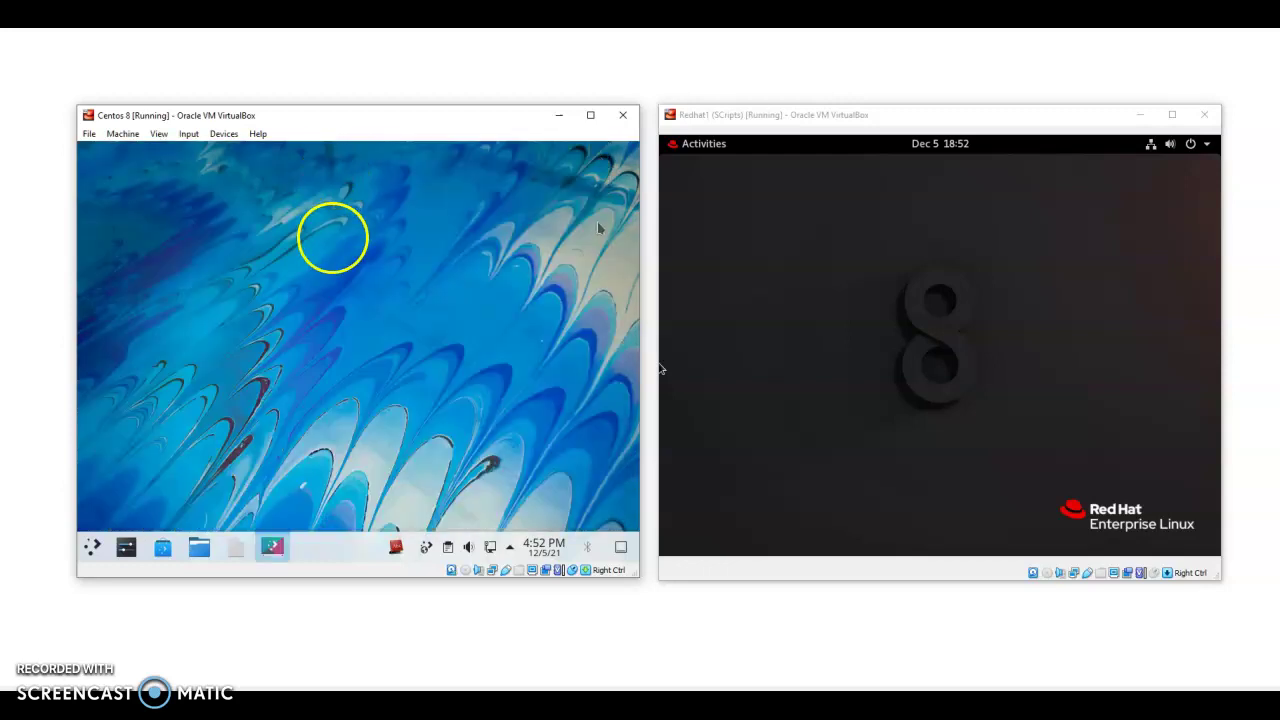
Browse the available desktop widgets in CentOS and close the widget explorer.
right_click(594, 254)
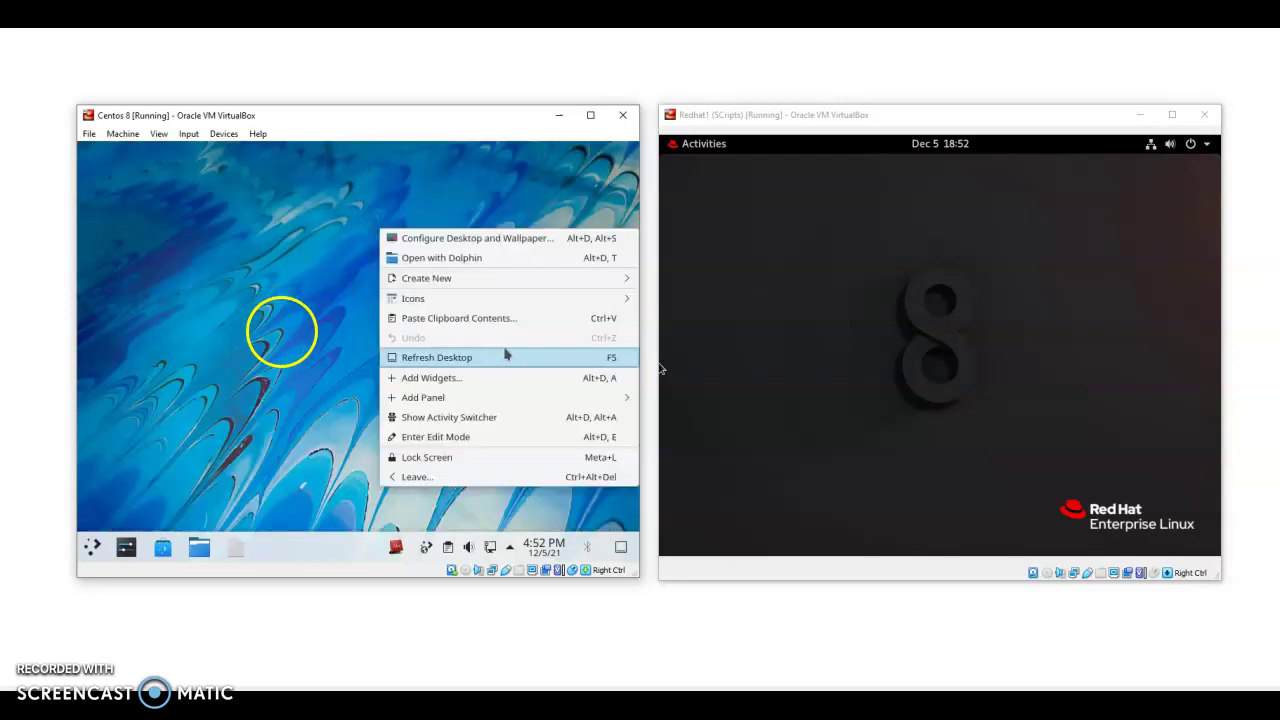
click(549, 380)
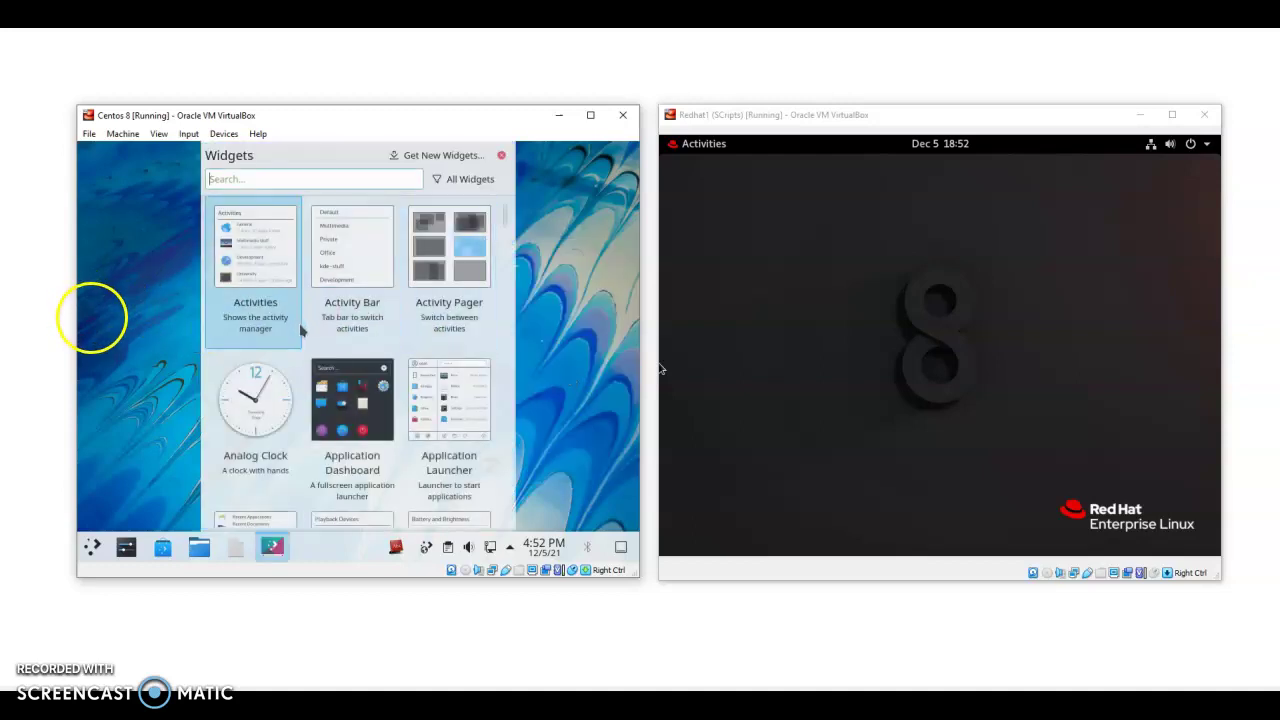
scroll(300, 330, down, 3)
scroll(301, 340, down, 3)
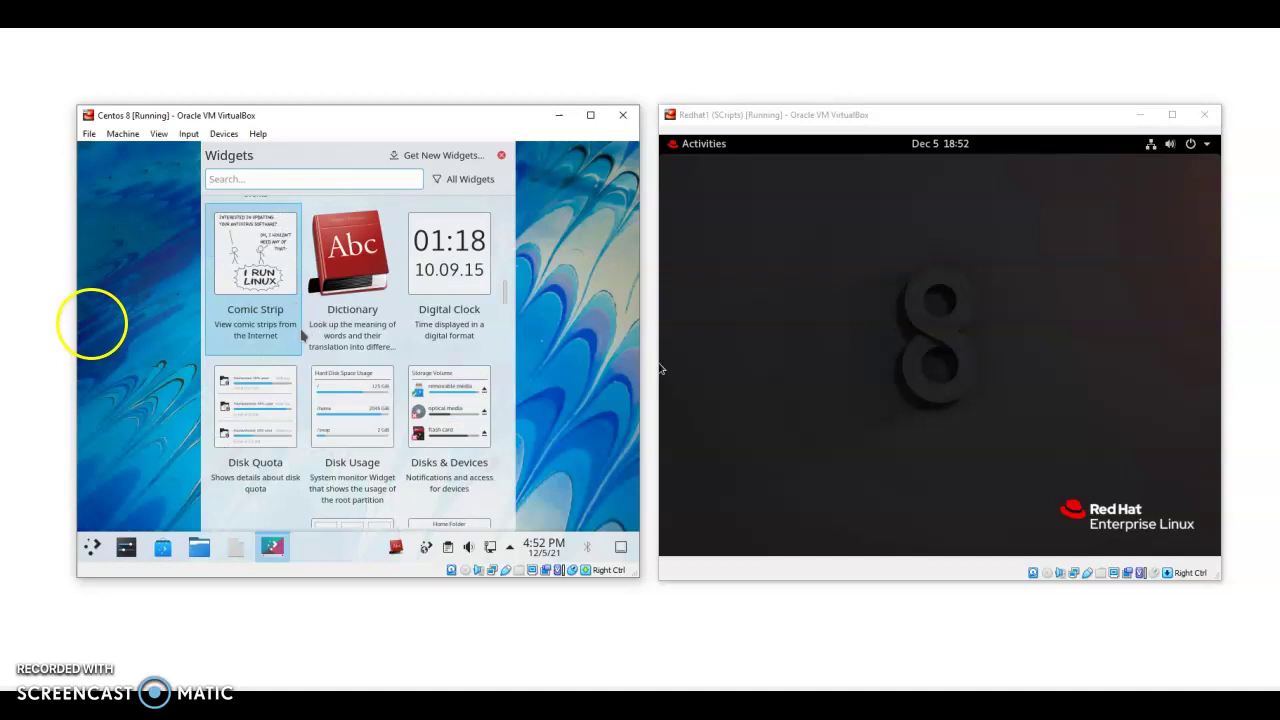
scroll(303, 350, up, 1)
scroll(302, 350, up, 2)
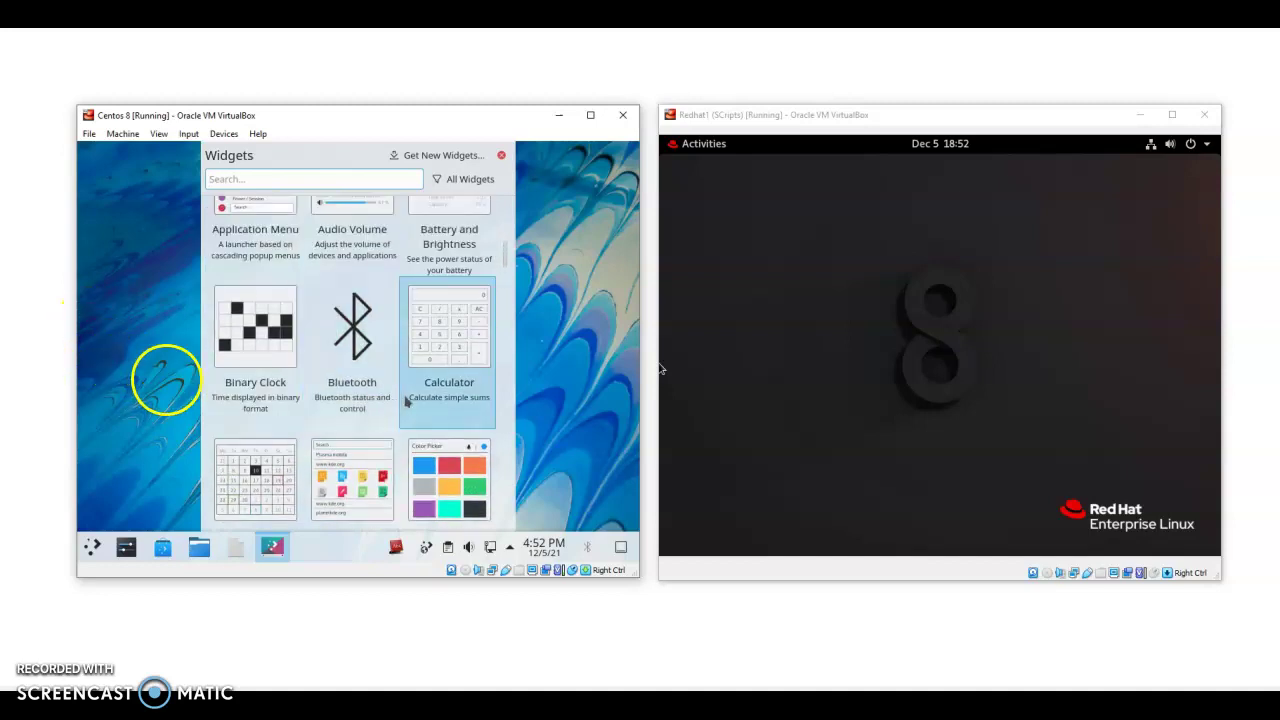
drag(302, 332, 171, 216)
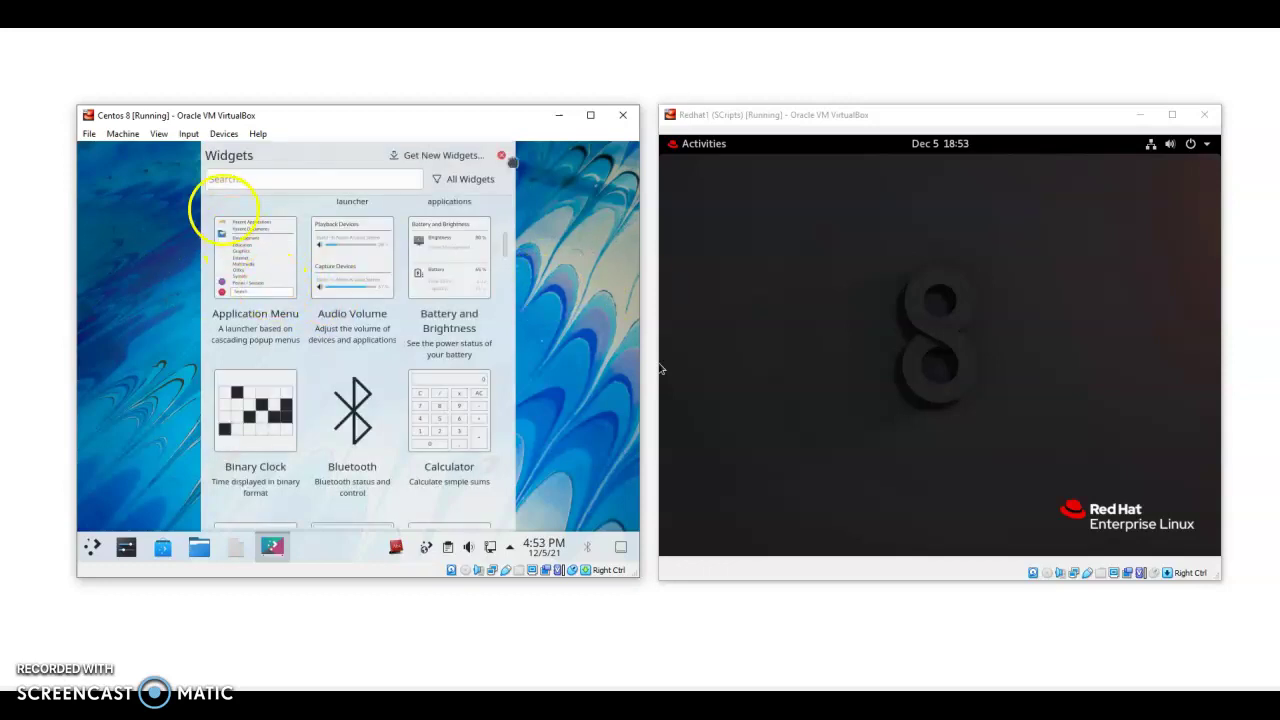
click(502, 155)
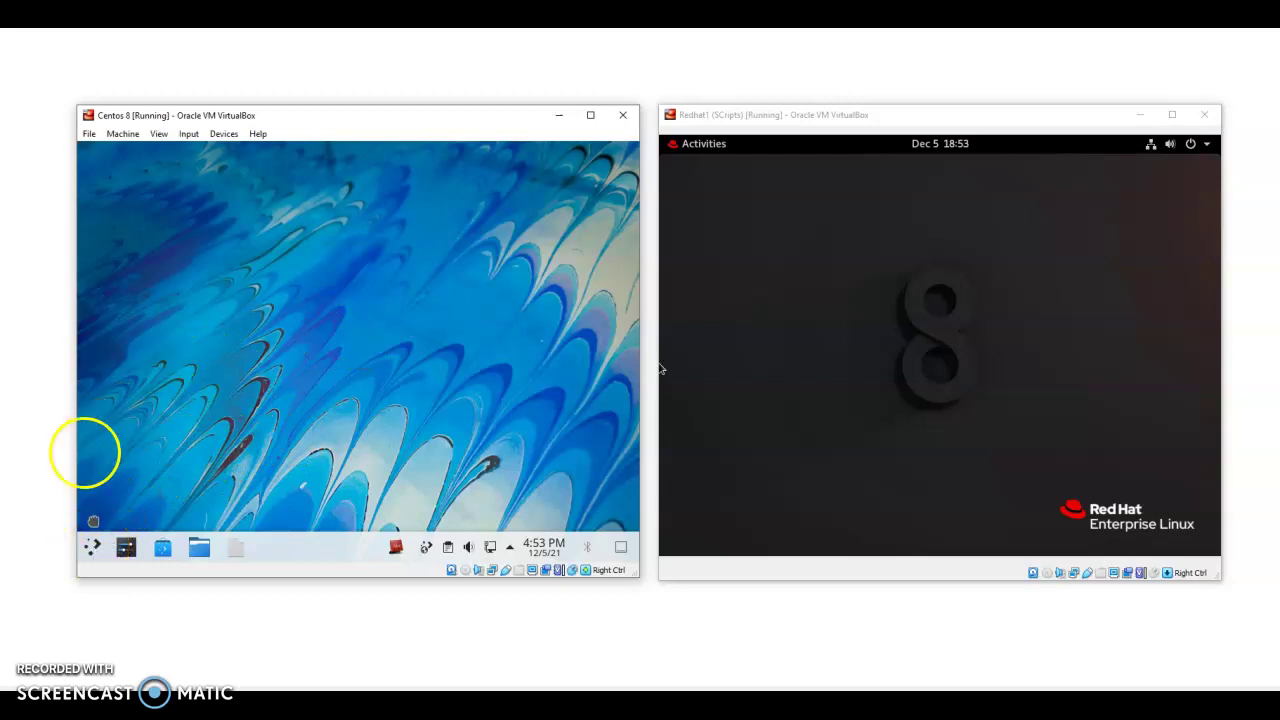
Launch Firefox from the CentOS application launcher and open the Dolphin file manager.
click(91, 547)
click(451, 231)
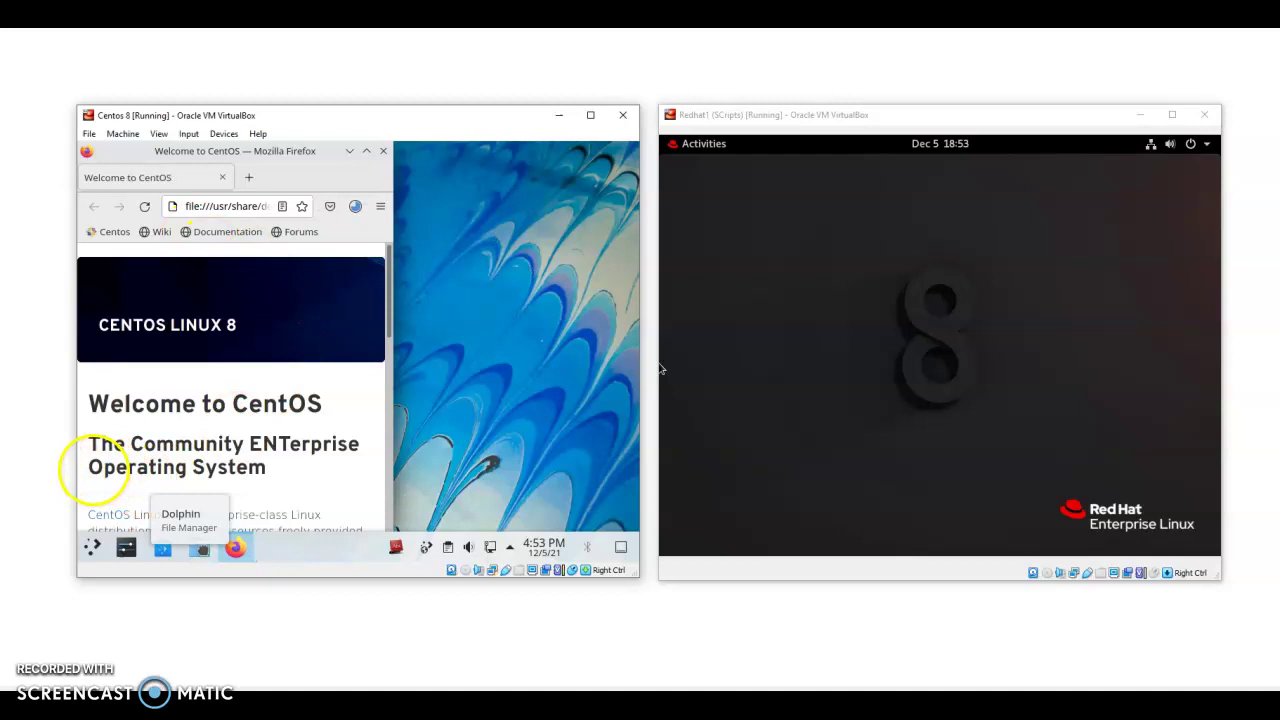
click(200, 548)
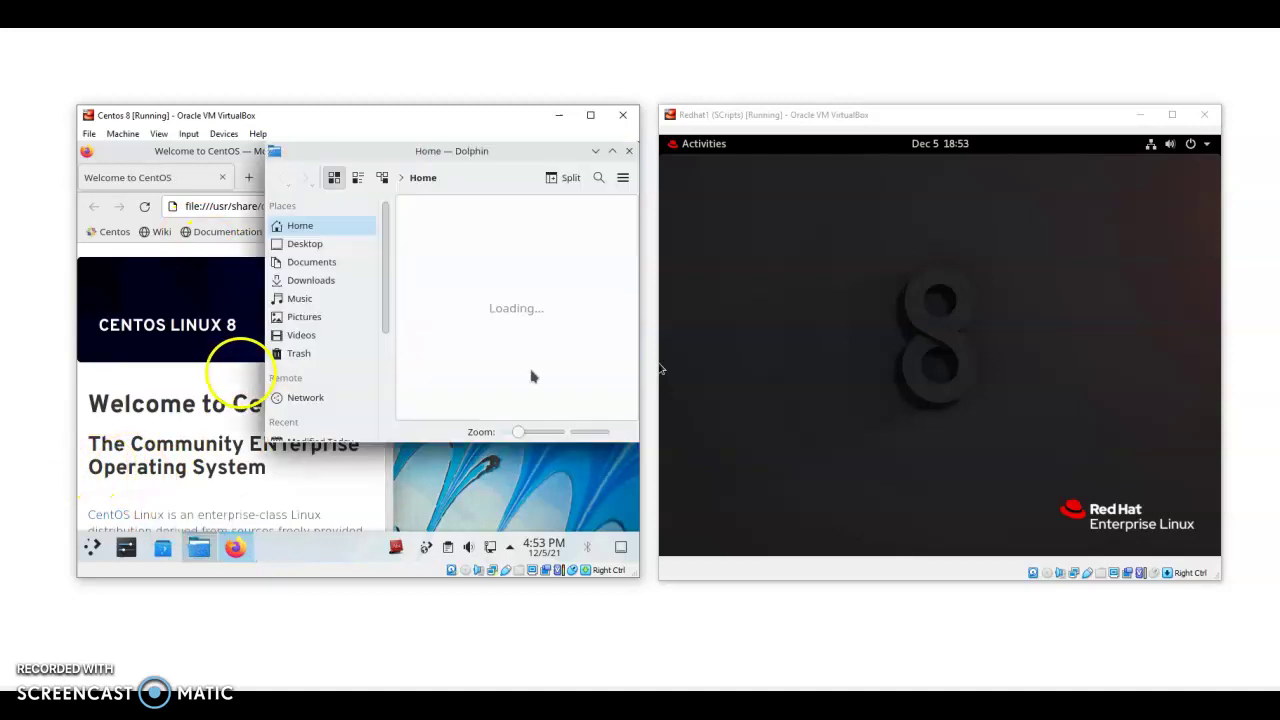
Search the CentOS application launcher for "calc" and launch the calculator.
click(93, 547)
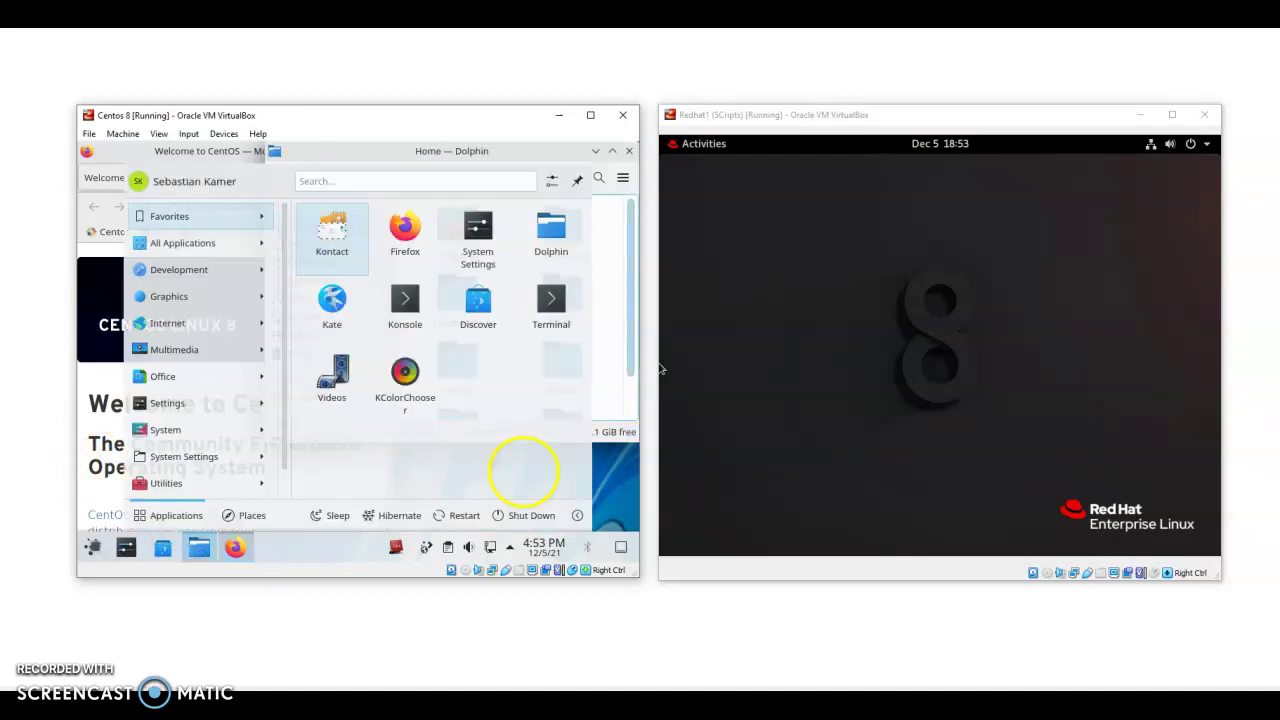
text(ca)
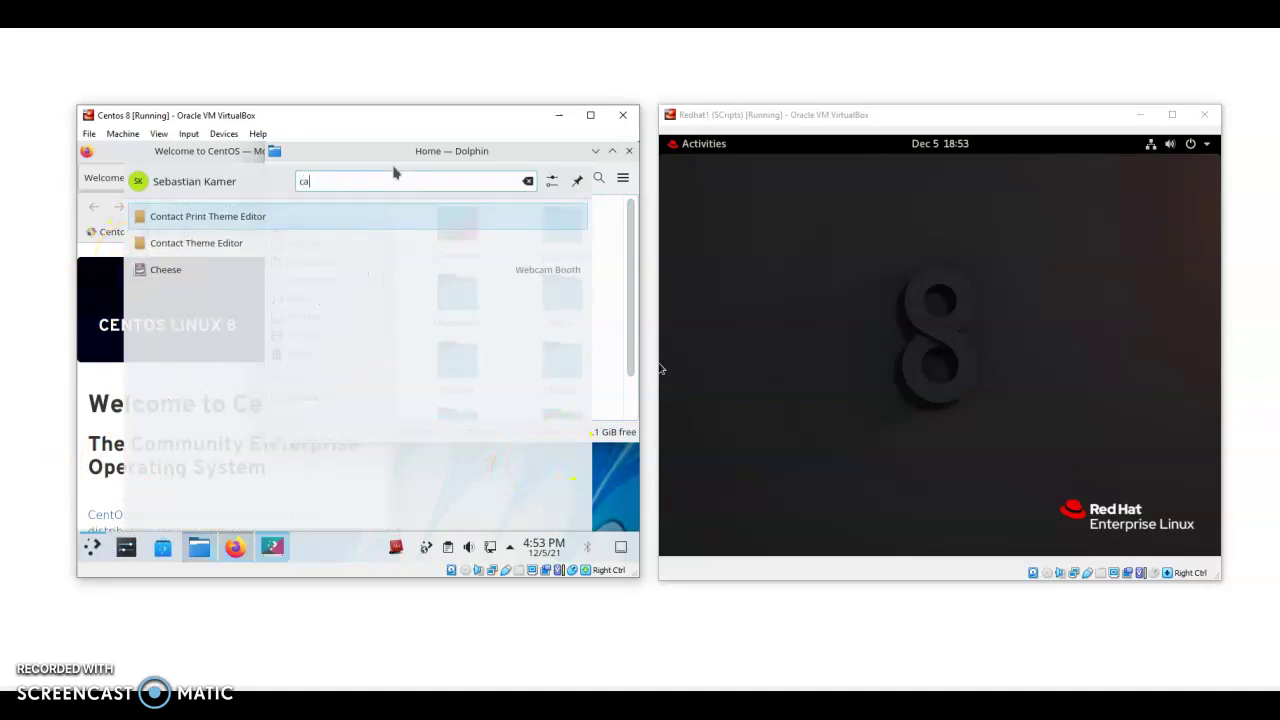
text(lc)
key(Return)
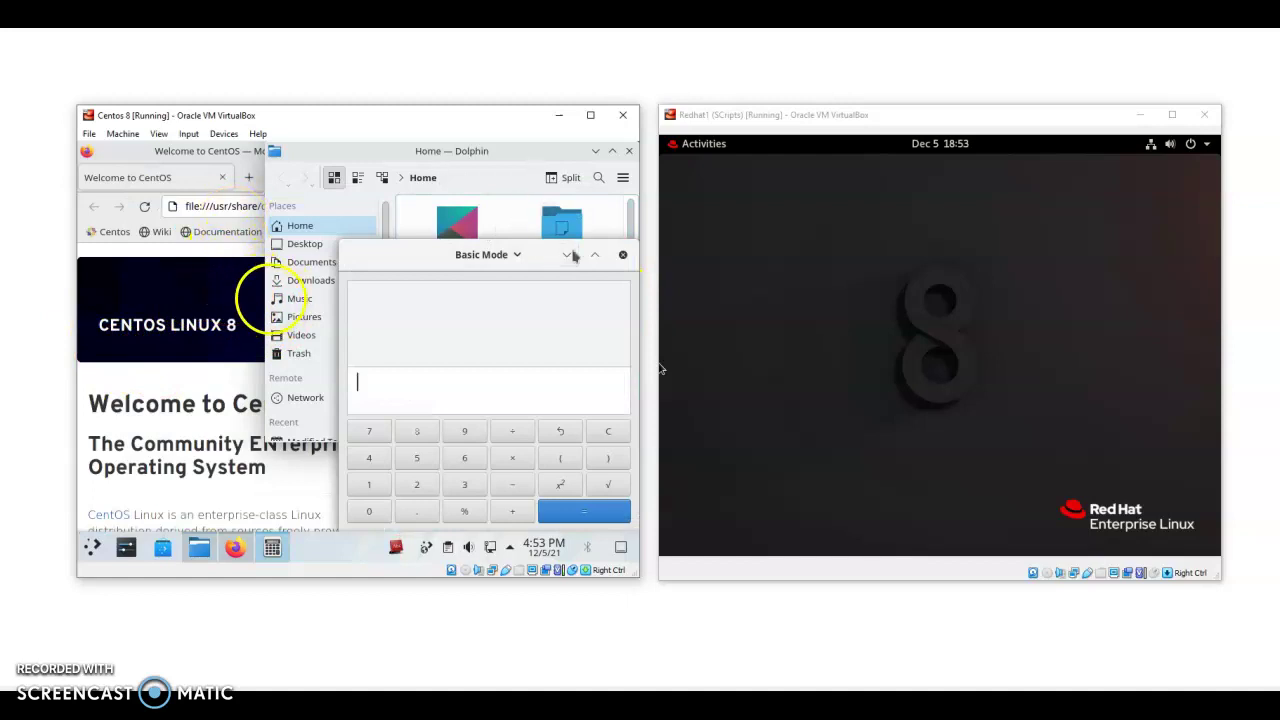
Minimize the calculator, Dolphin and Firefox windows in CentOS, moving the Dolphin window clear of Firefox first.
click(271, 548)
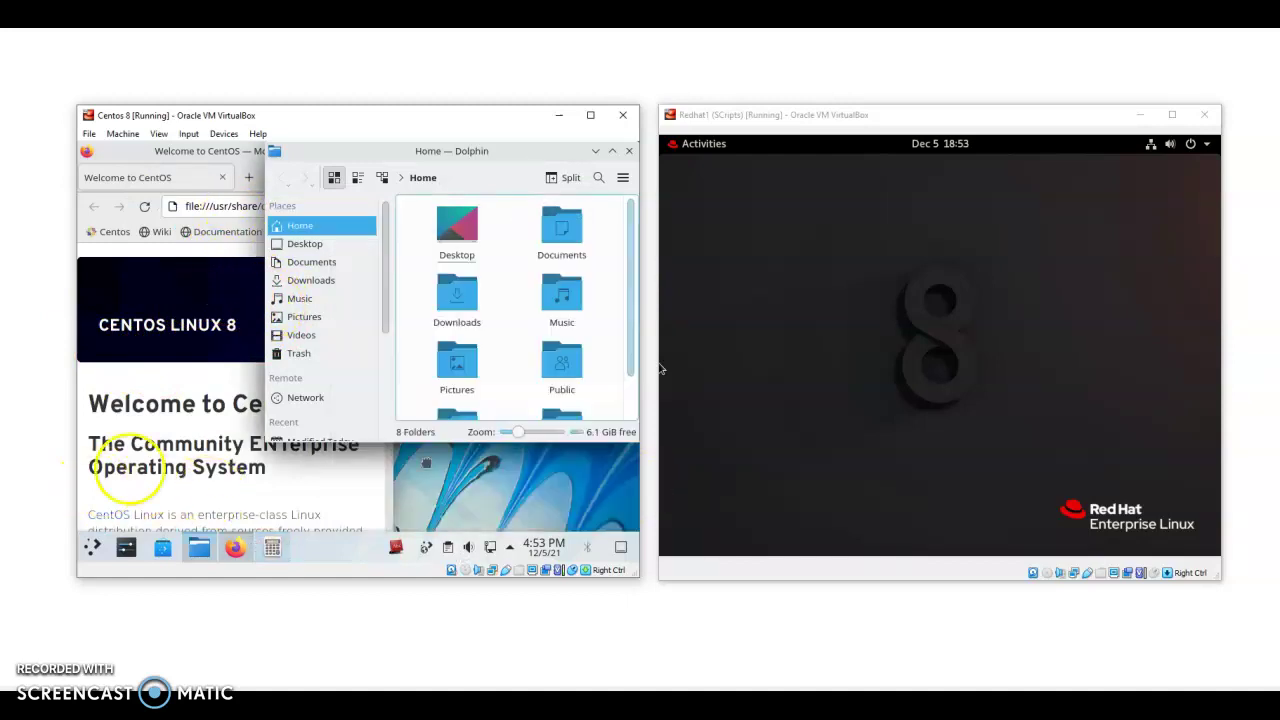
drag(541, 157, 591, 210)
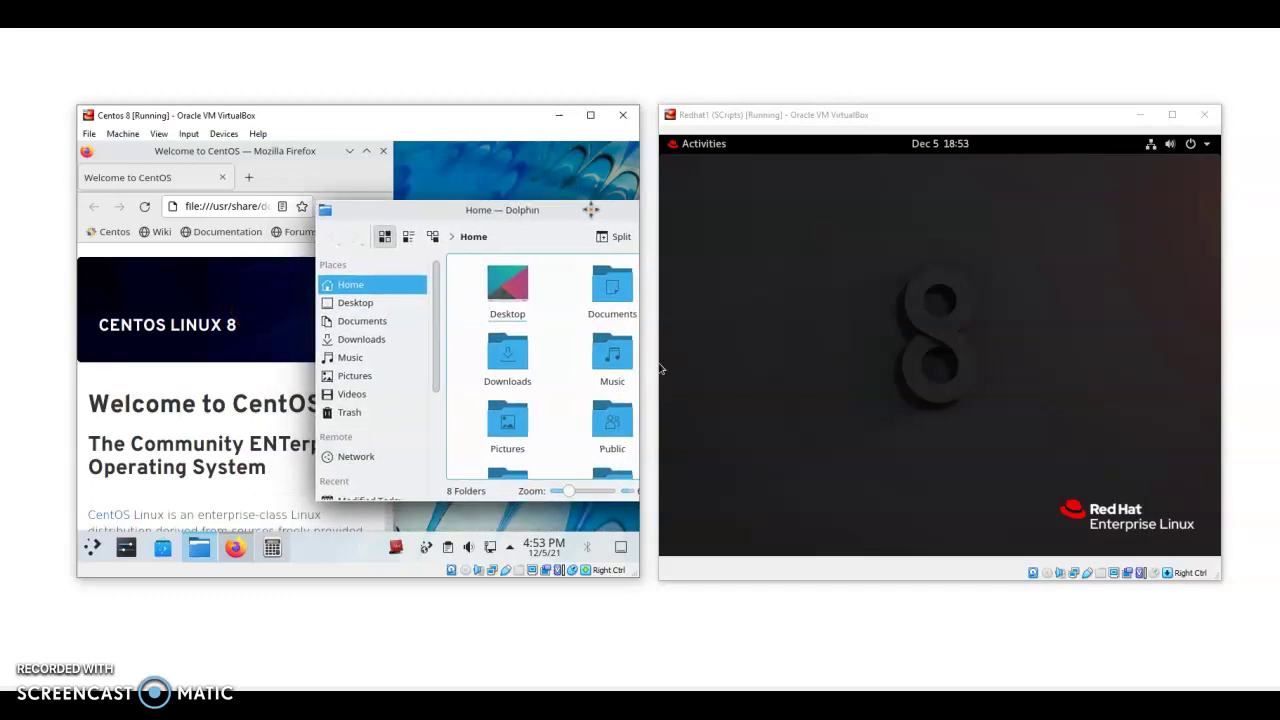
click(199, 548)
click(236, 548)
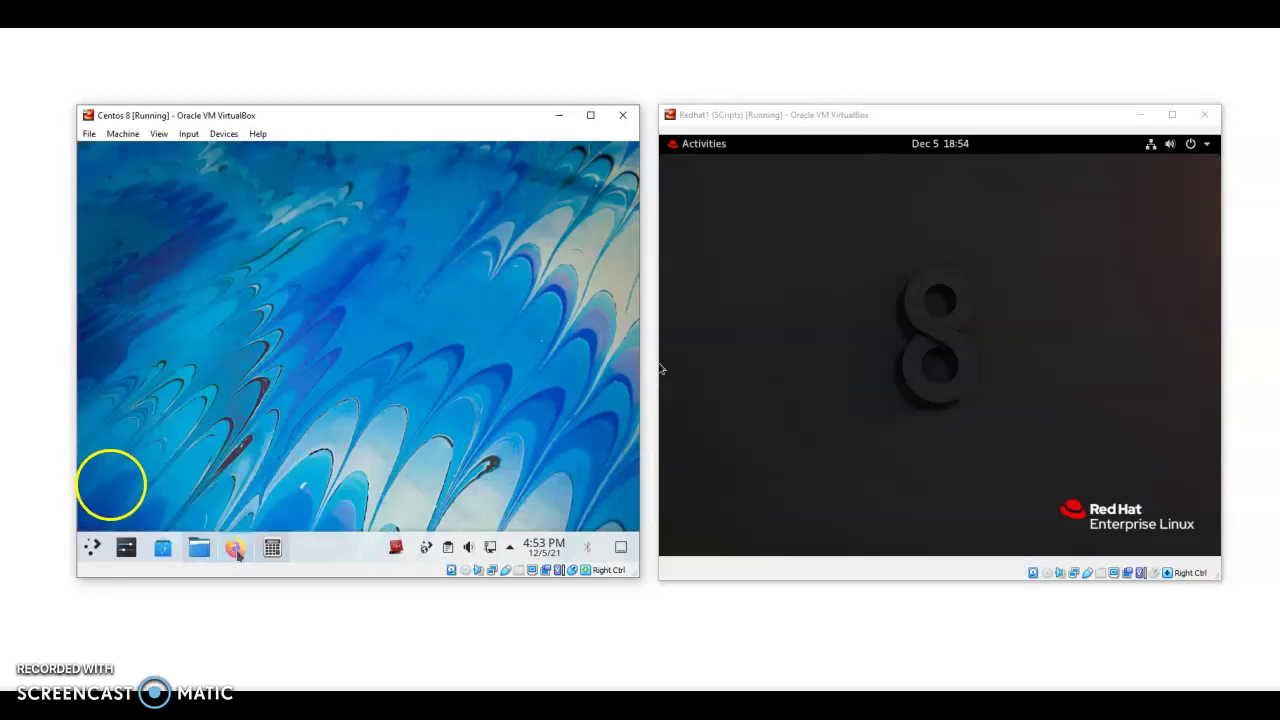
Restore the minimized calculator, Firefox and Dolphin windows on the CentOS desktop.
click(272, 548)
click(236, 548)
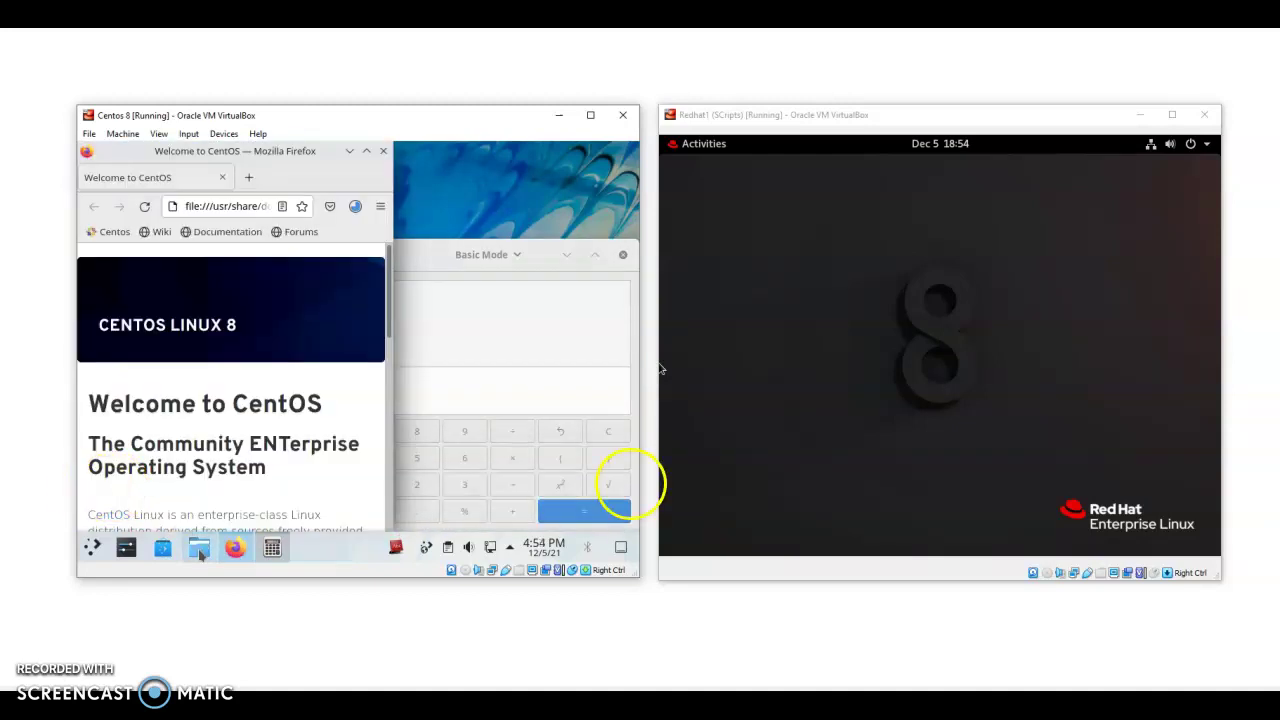
click(199, 548)
mouse_move(260, 548)
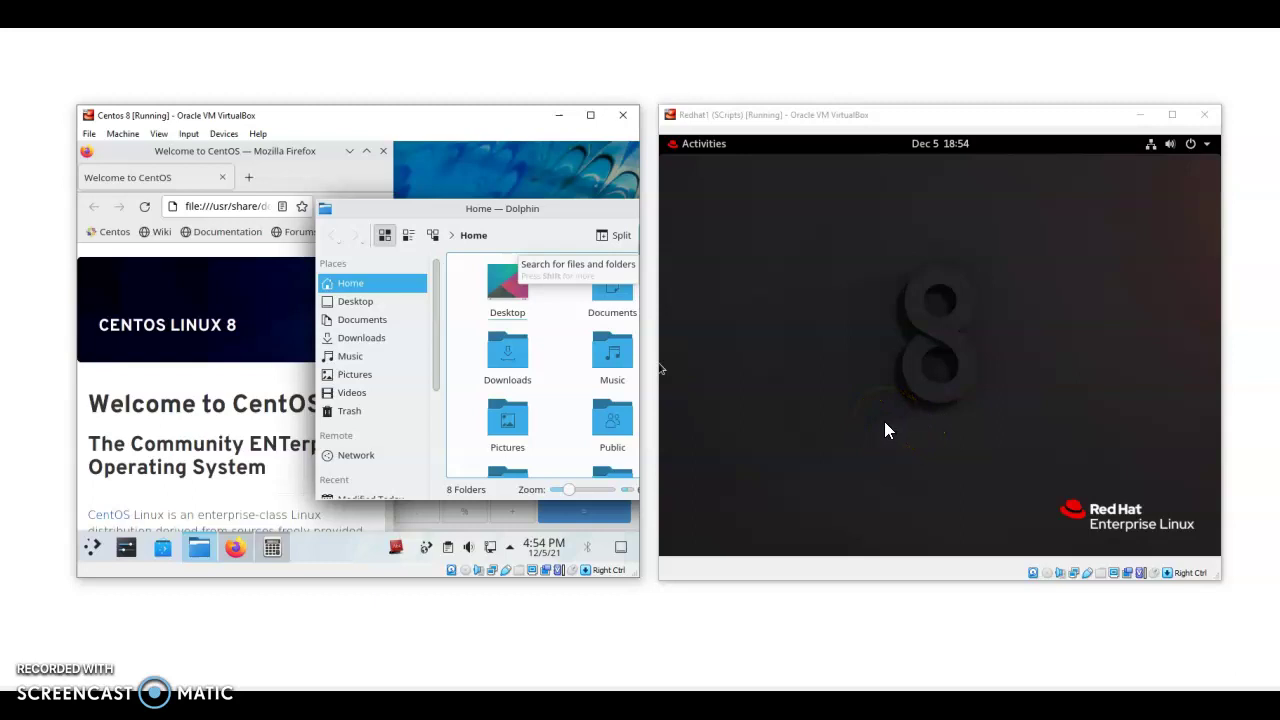
Switch to the Red Hat virtual machine and launch Firefox from the Activities overview.
click(864, 367)
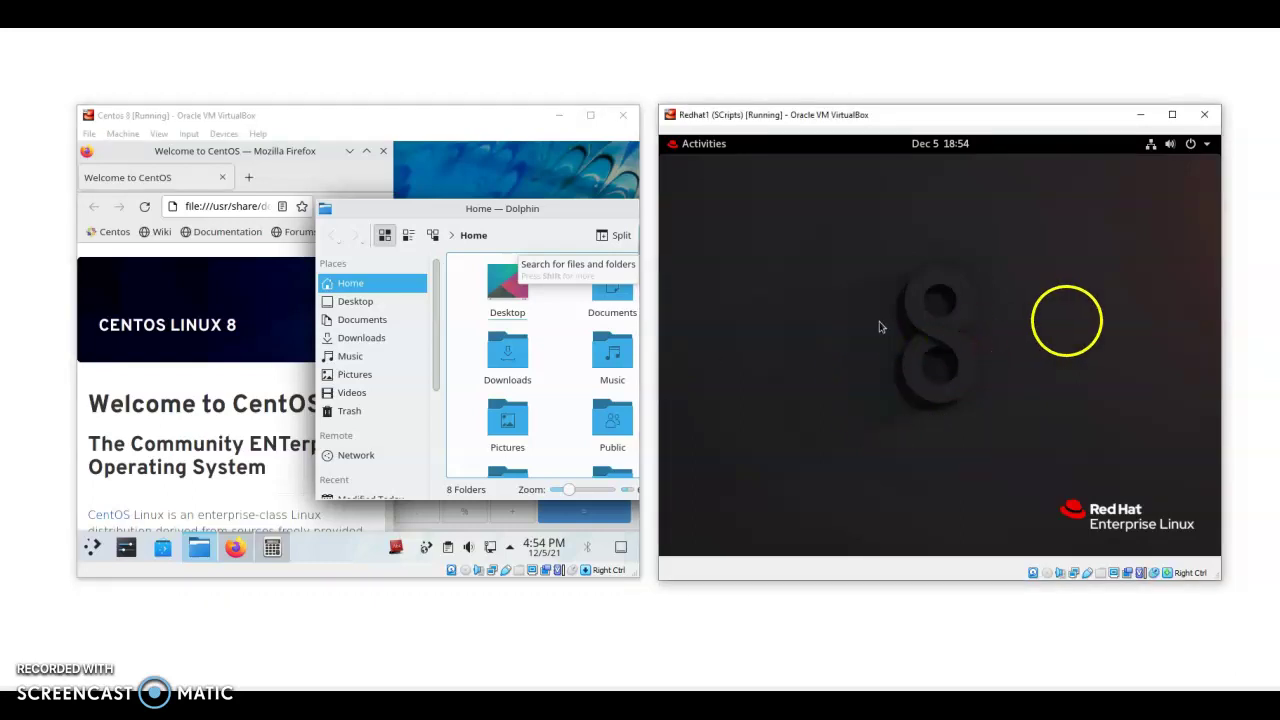
click(707, 150)
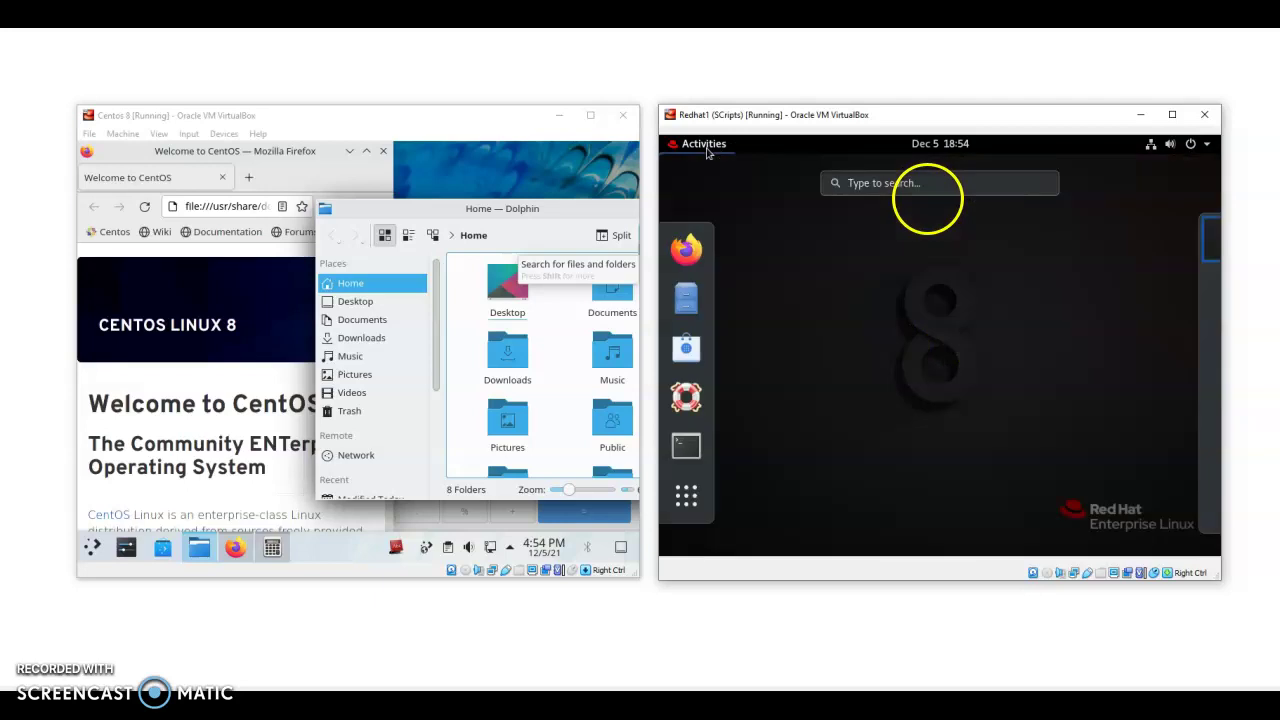
click(686, 250)
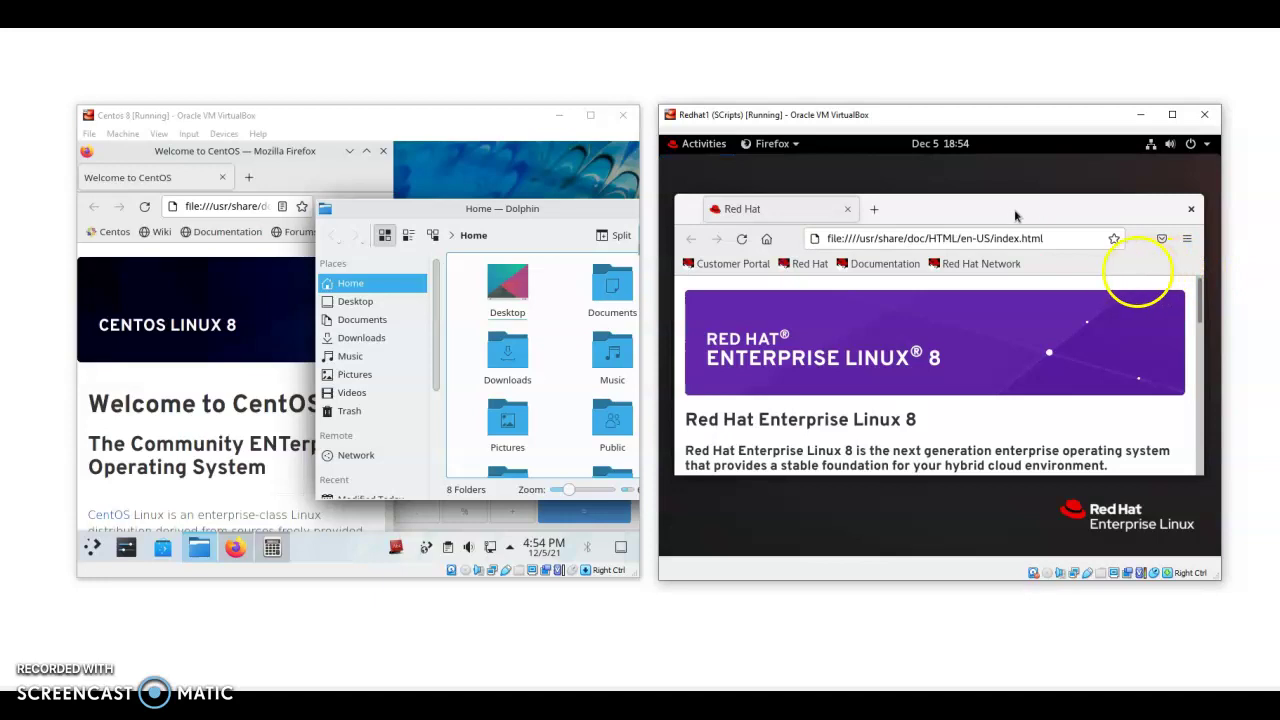
Launch the Terminal from the Red Hat Activities overview and maximize its window.
click(706, 146)
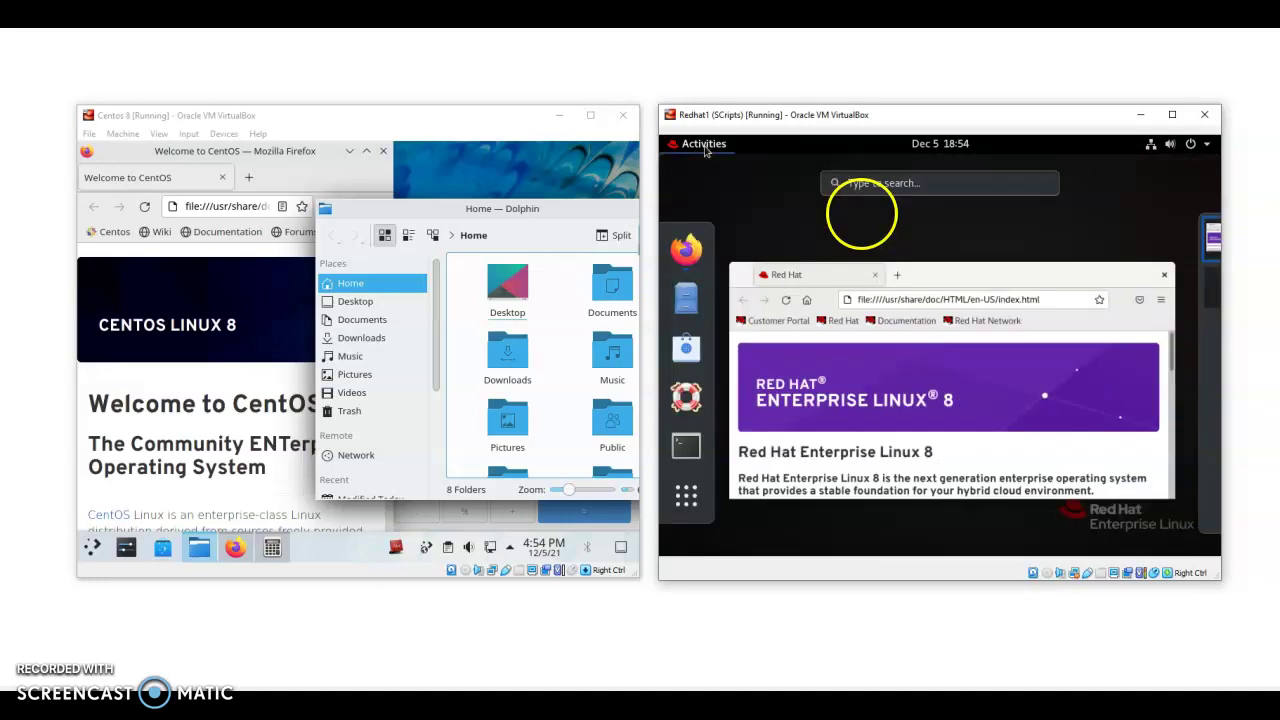
click(686, 449)
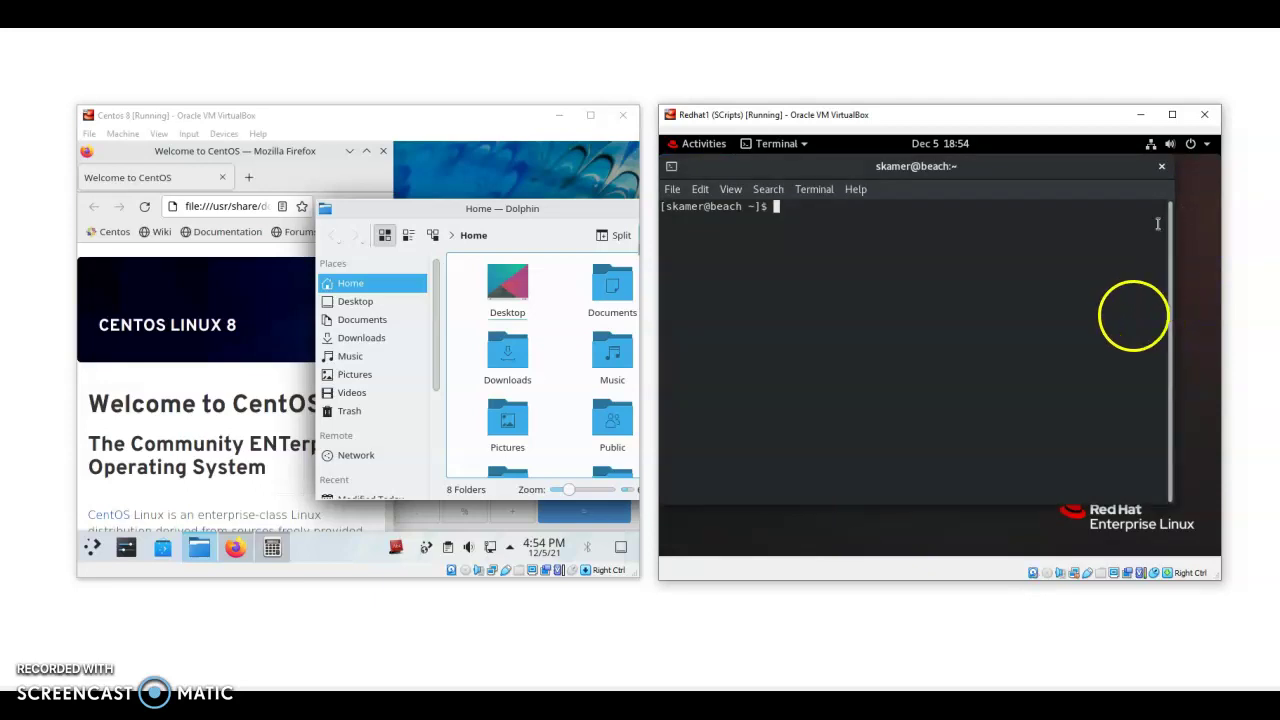
double_click(1066, 172)
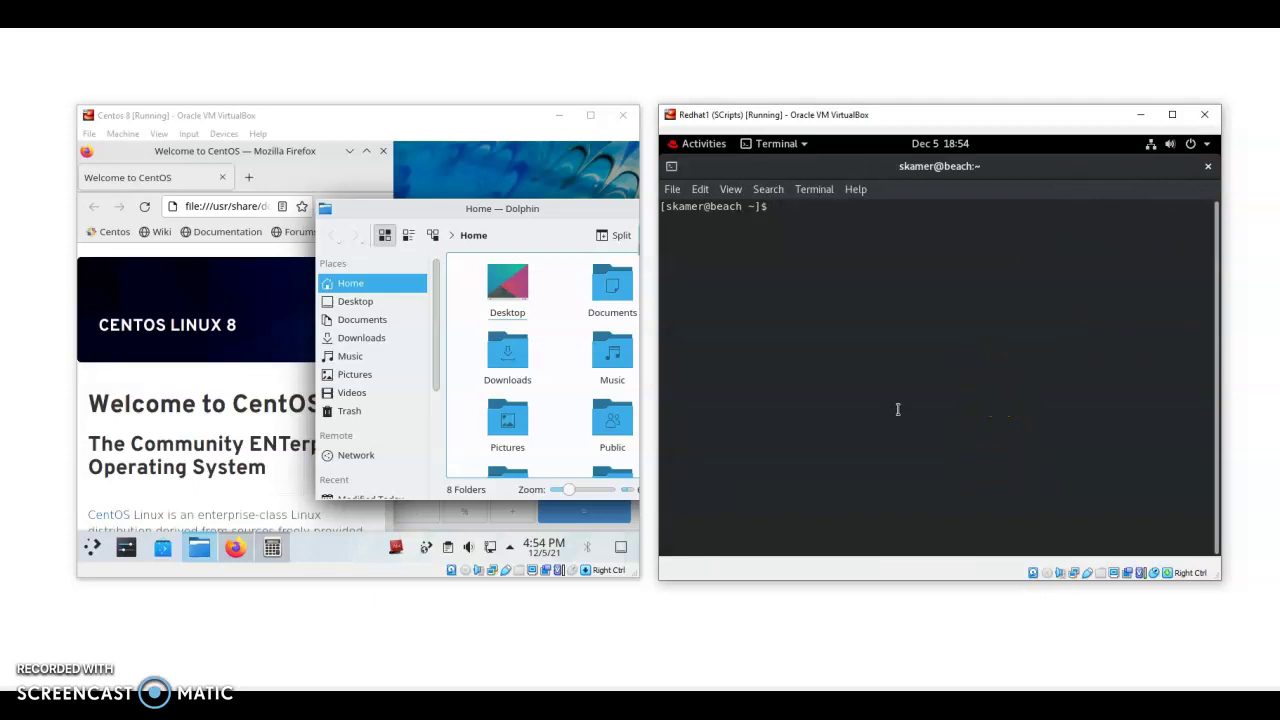
View the Terminal's application menu in Red Hat, dismiss it, and close the Terminal window.
click(800, 146)
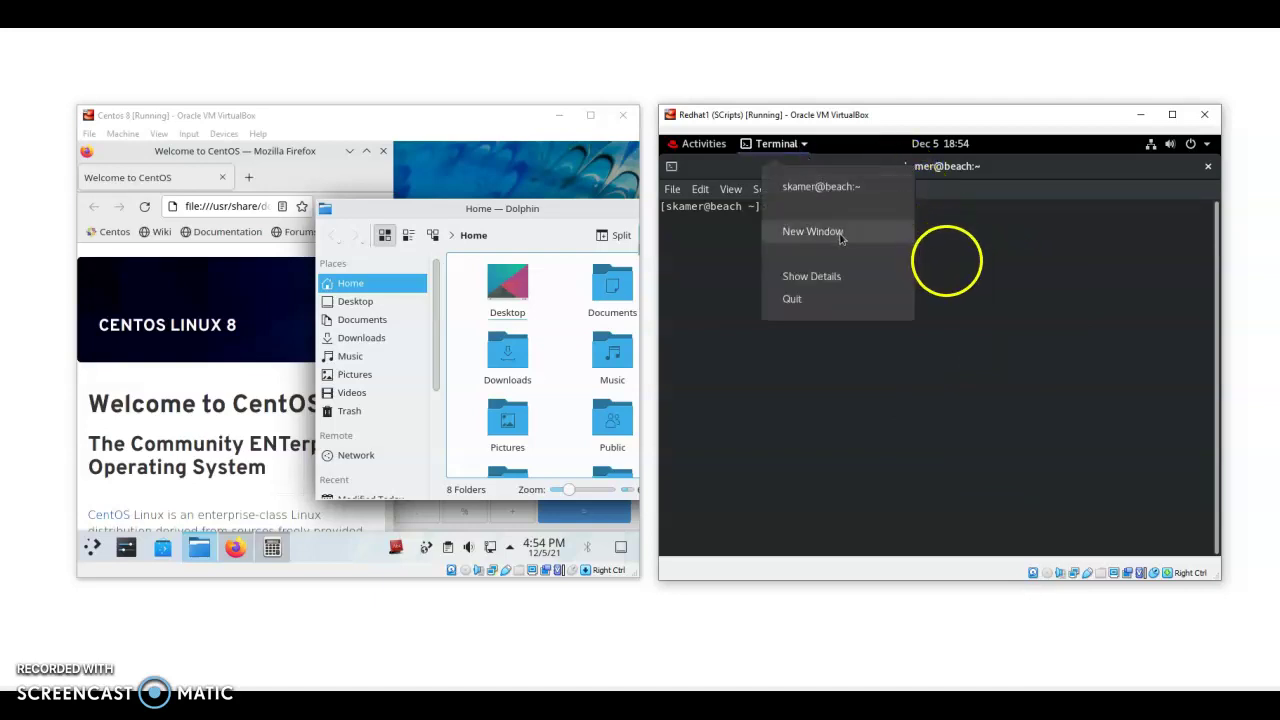
click(1115, 247)
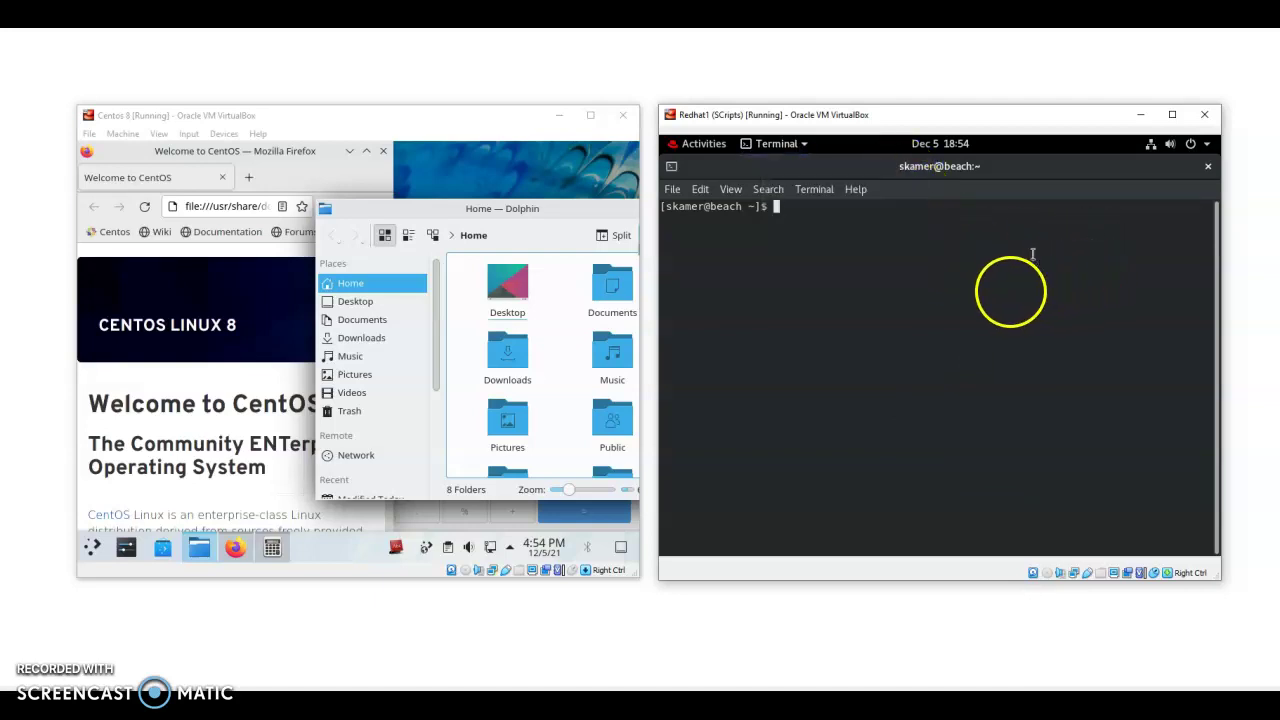
click(1206, 170)
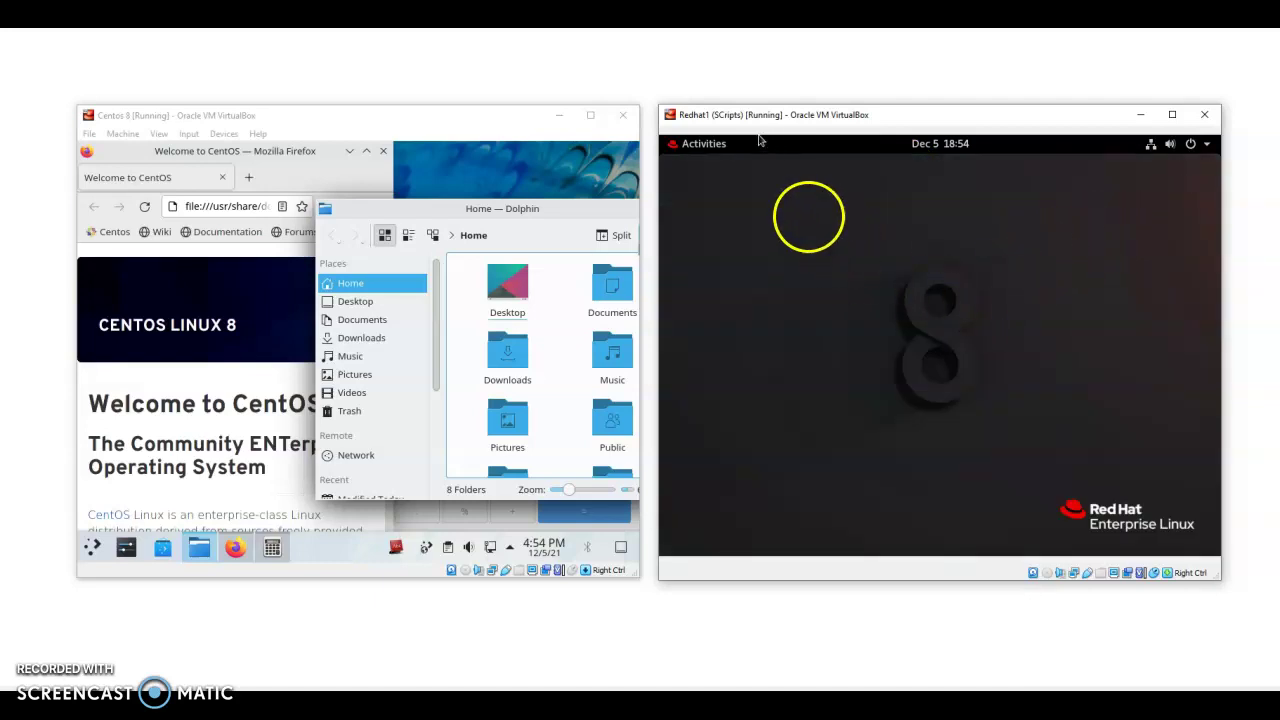
Open Firefox in Red Hat again to view its window and start page, then close it.
click(712, 148)
click(688, 248)
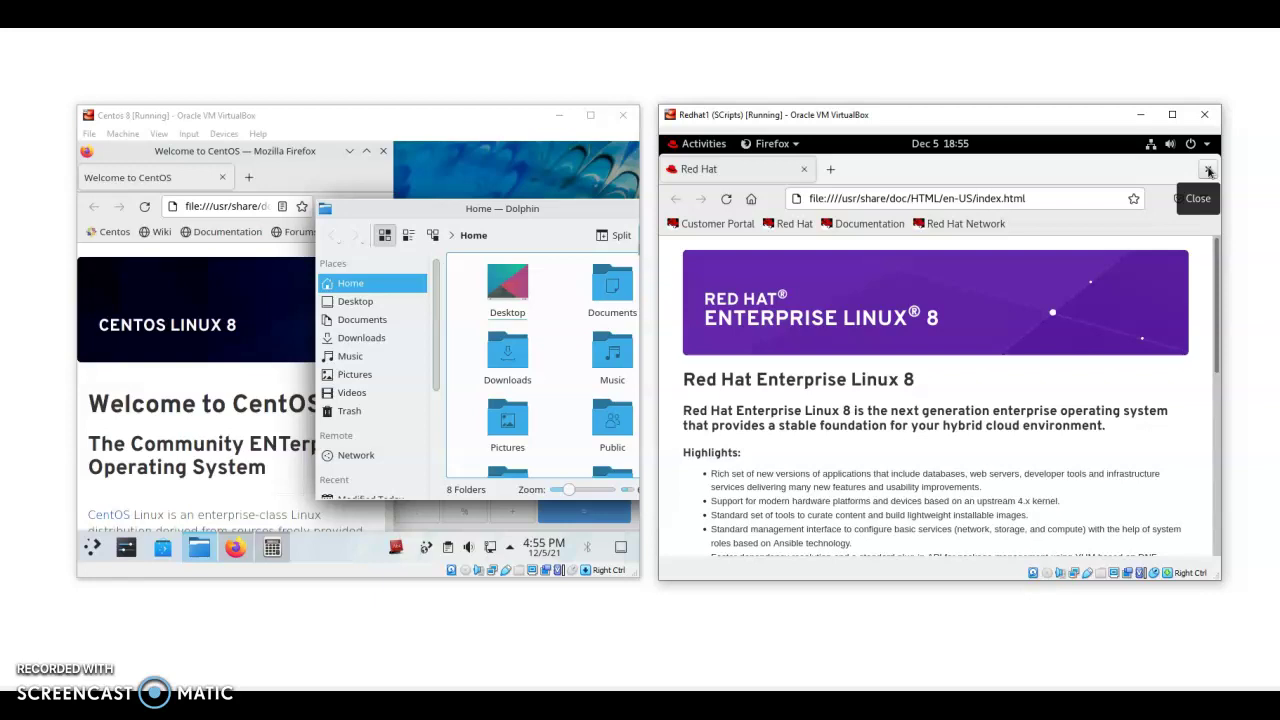
click(1208, 172)
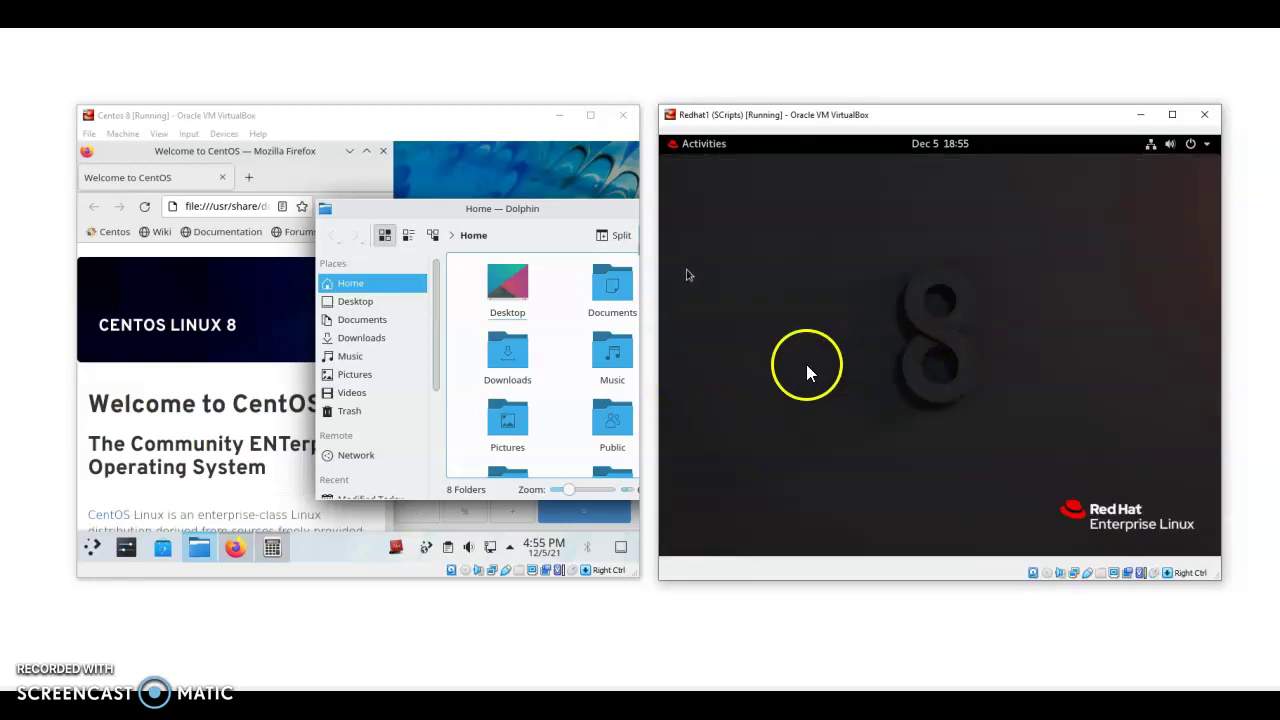
Return to the CentOS virtual machine, move the Dolphin window fully into view, and close Dolphin, Firefox and the calculator.
click(523, 212)
drag(523, 212, 428, 200)
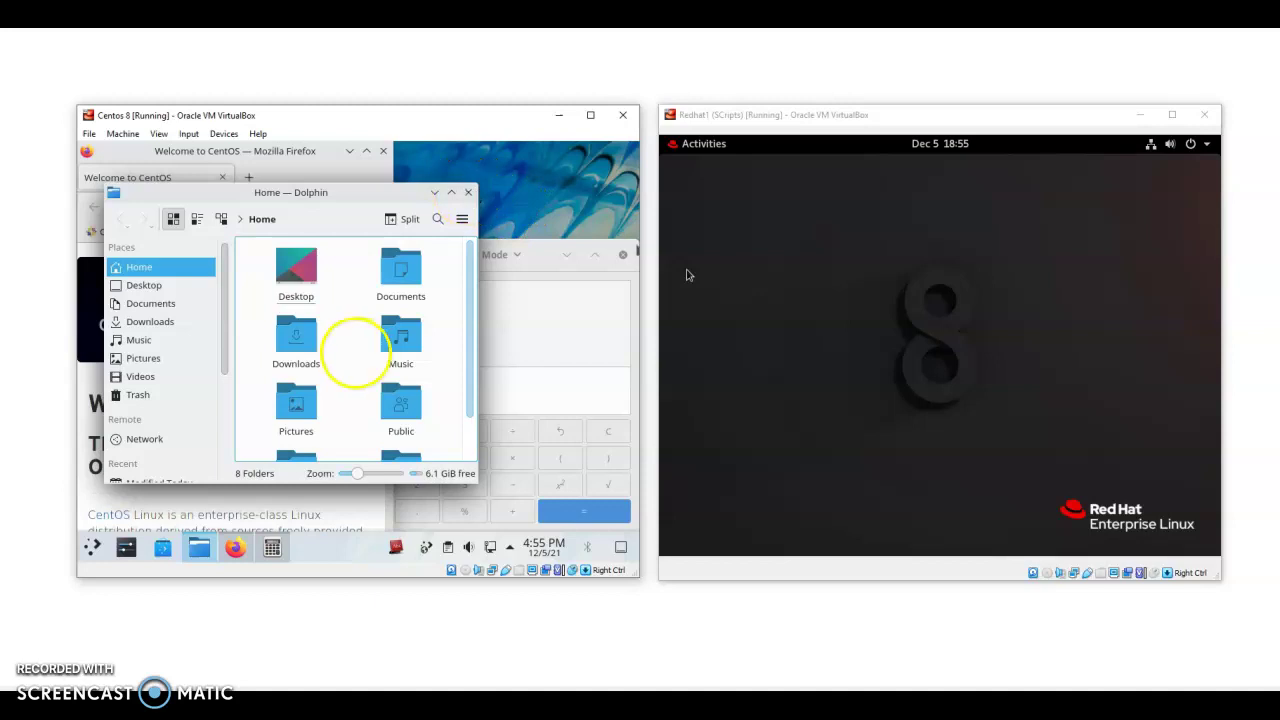
click(469, 193)
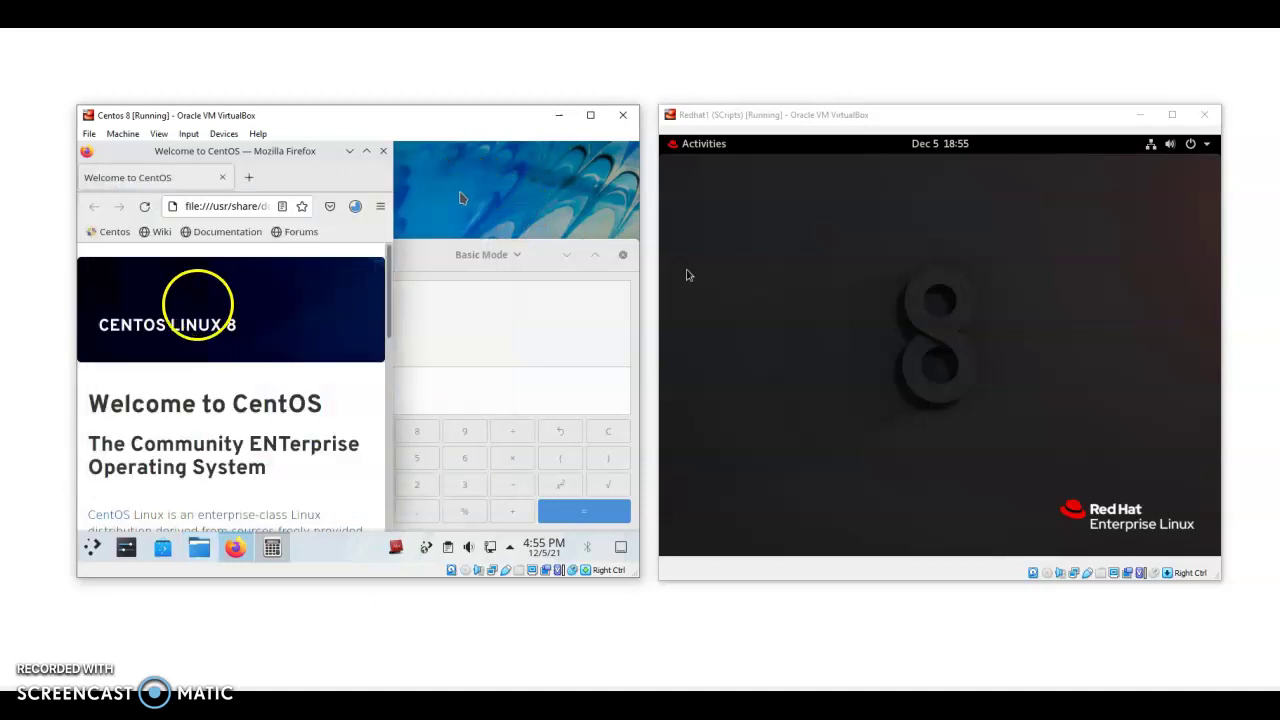
click(383, 151)
click(622, 254)
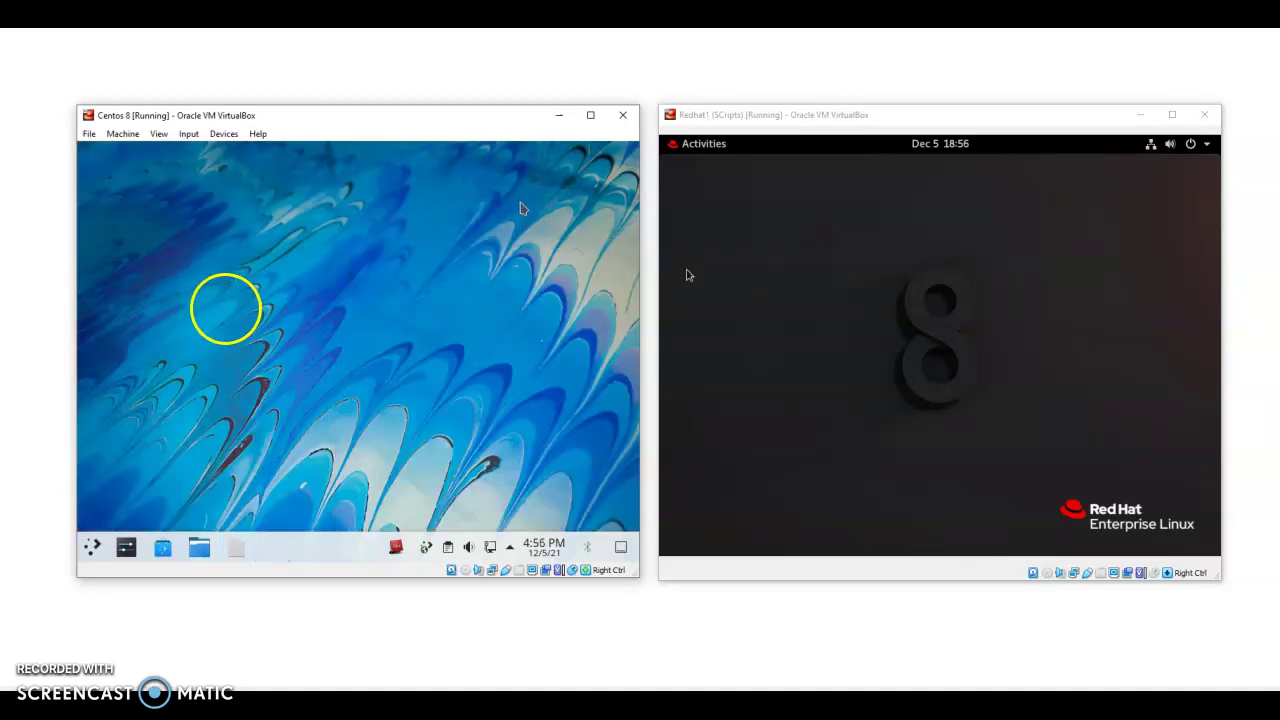